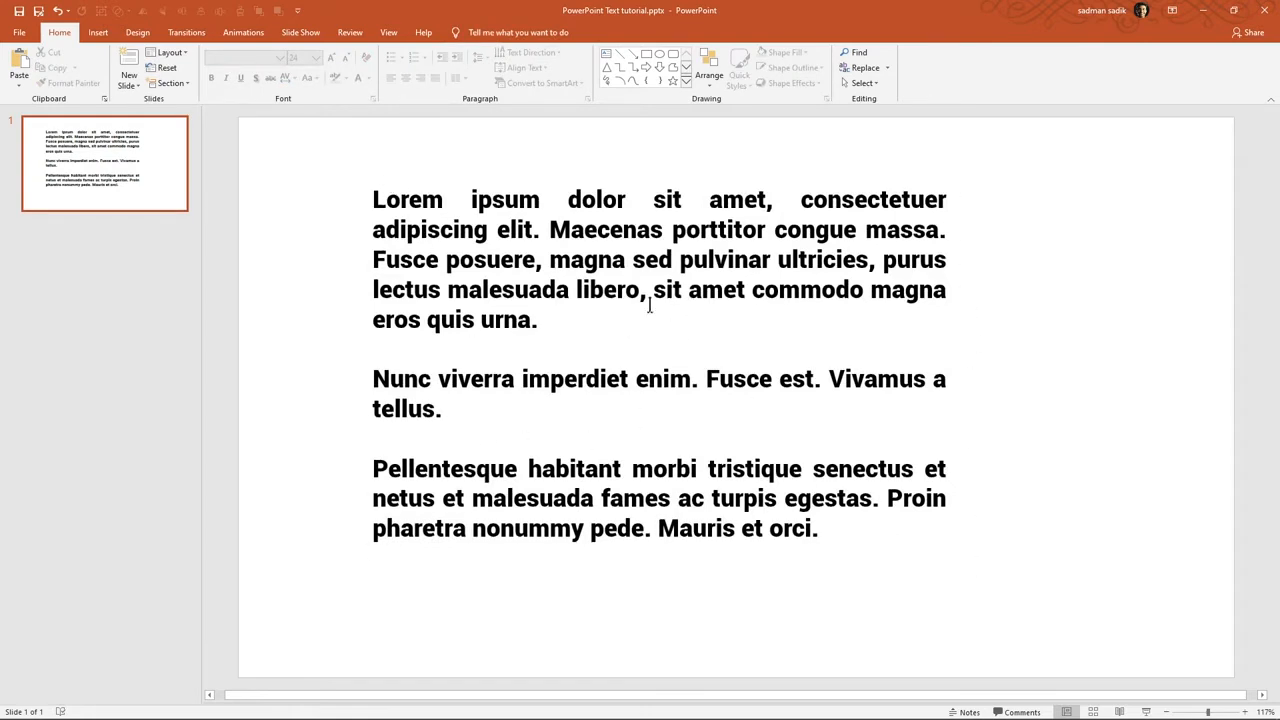
Format the three paragraphs of sample text in the text box as a bulleted list
{"action": "left_click", "coordinate": [567, 265]}
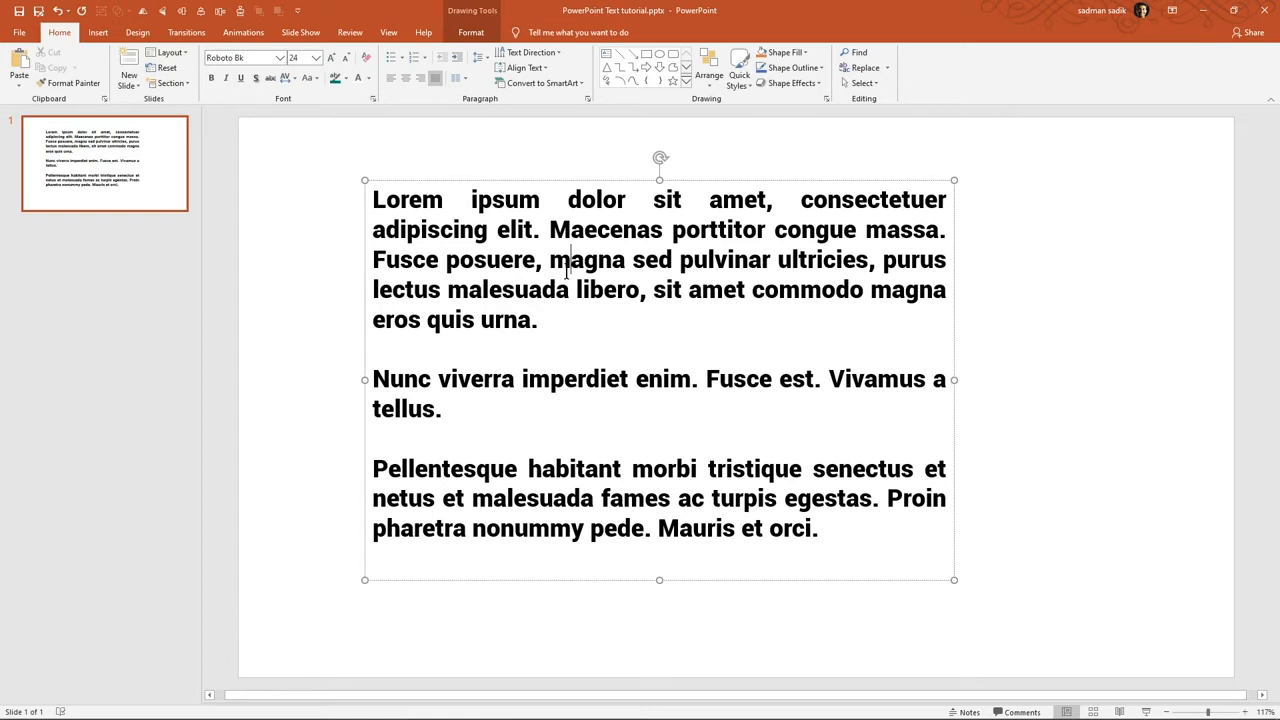
{"action": "key", "text": "ctrl+a"}
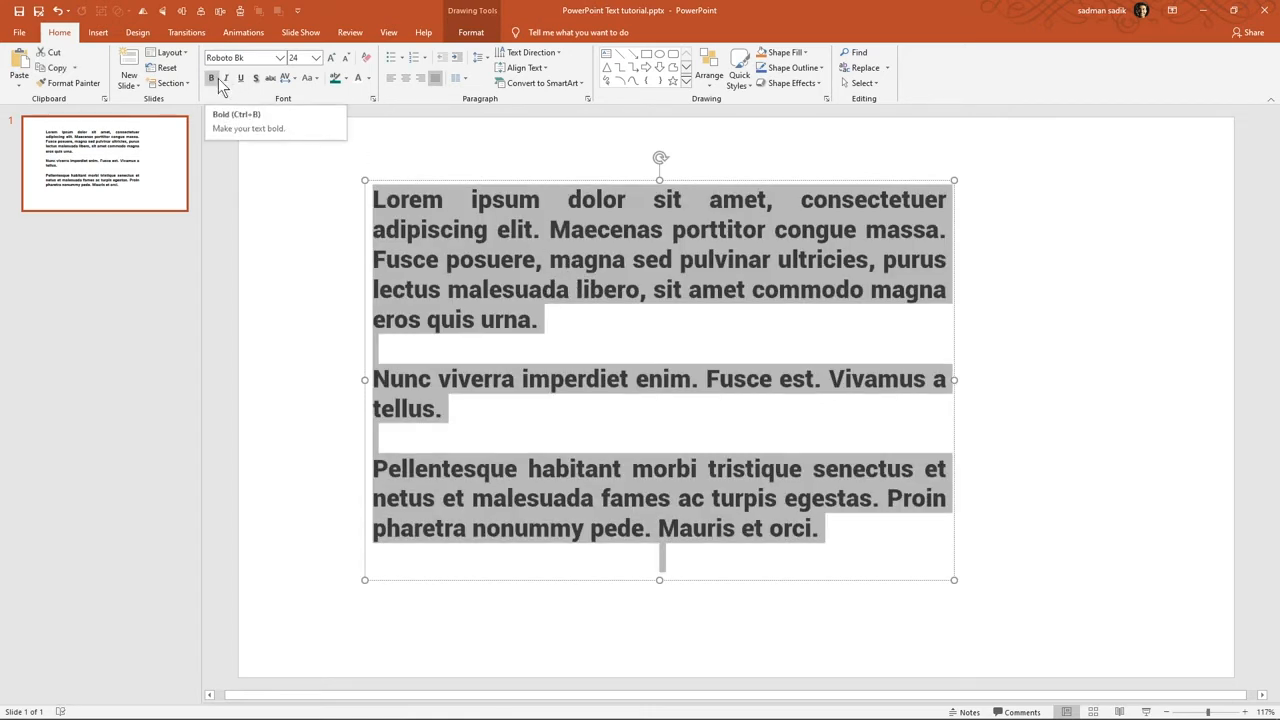
{"action": "left_click", "coordinate": [322, 222]}
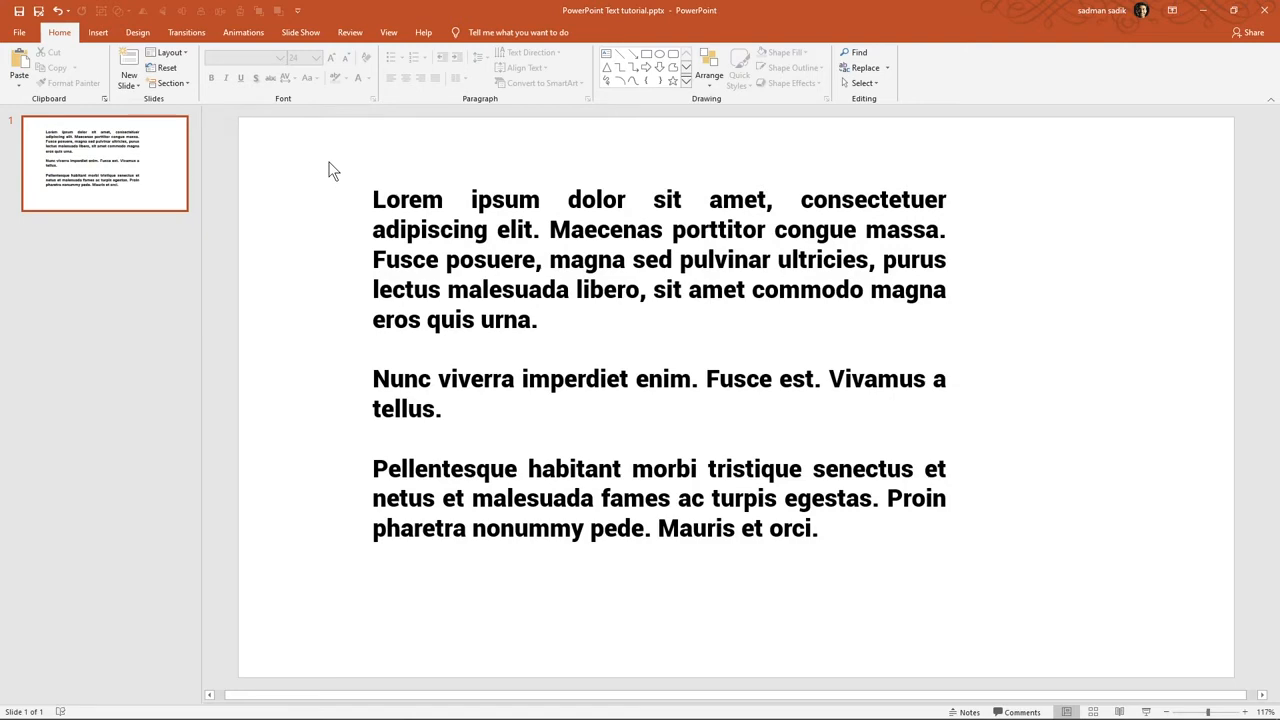
{"action": "left_click_drag", "start_coordinate": [314, 157], "coordinate": [1040, 630]}
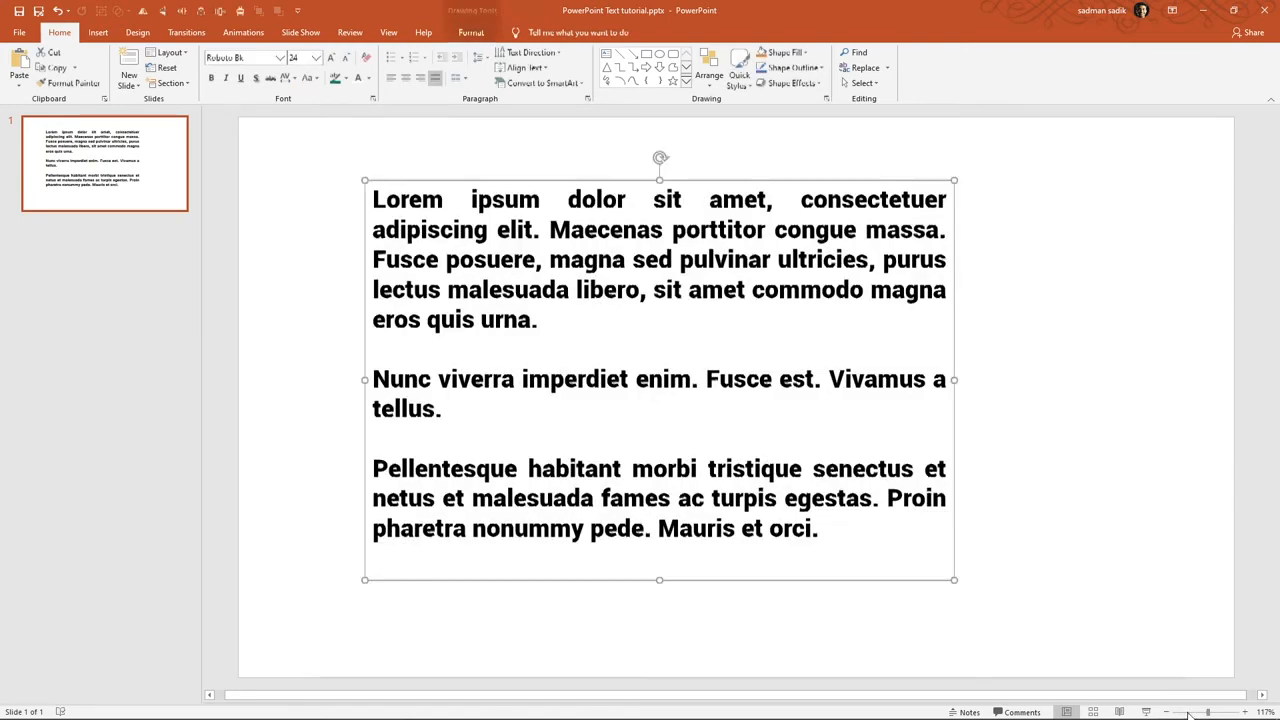
{"action": "left_click_drag", "start_coordinate": [833, 548], "coordinate": [372, 199]}
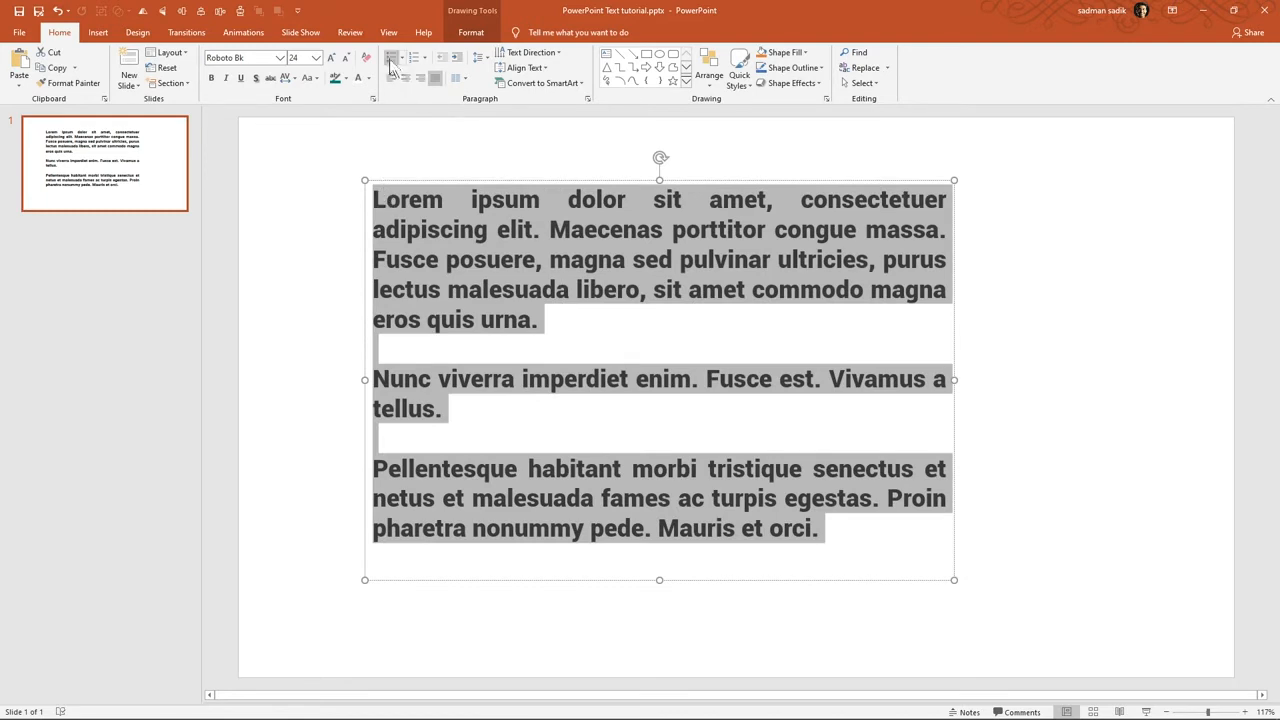
{"action": "left_click", "coordinate": [391, 60]}
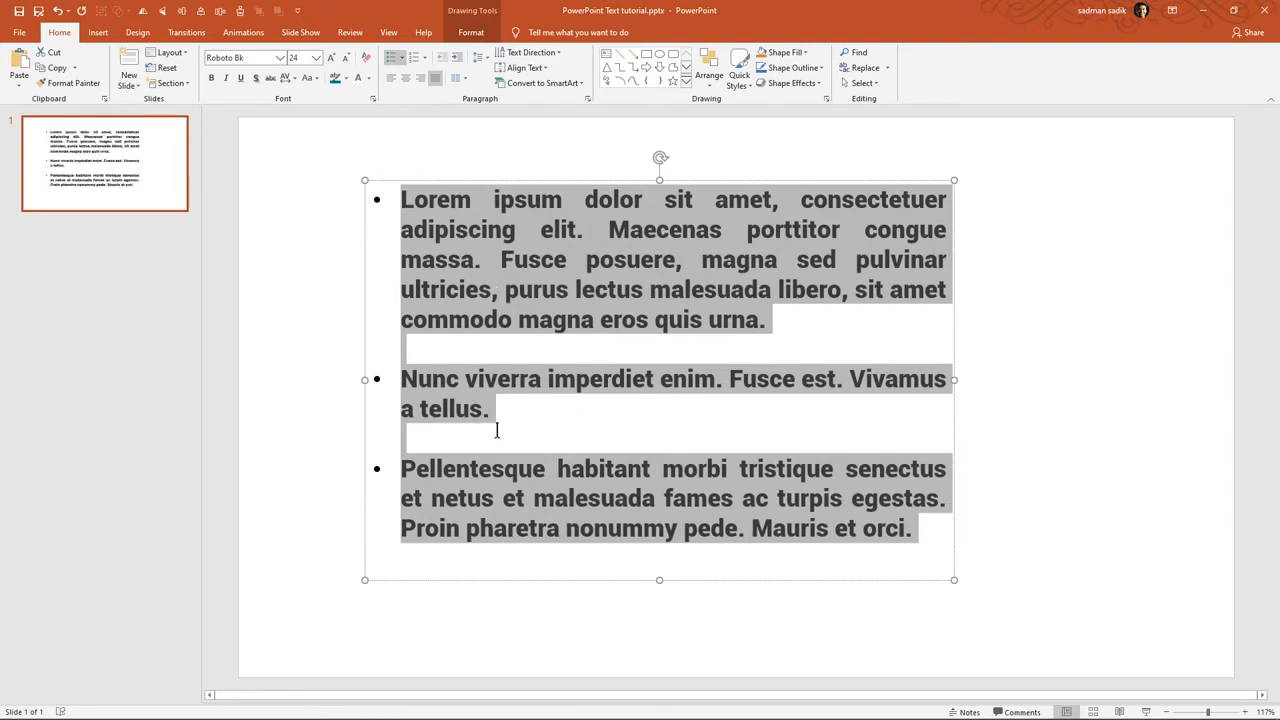
Remove the bullet from the first paragraph, "Lorem ipsum dolor sit amet", only
{"action": "left_click", "coordinate": [540, 337]}
{"action": "left_click_drag", "start_coordinate": [766, 321], "coordinate": [401, 199]}
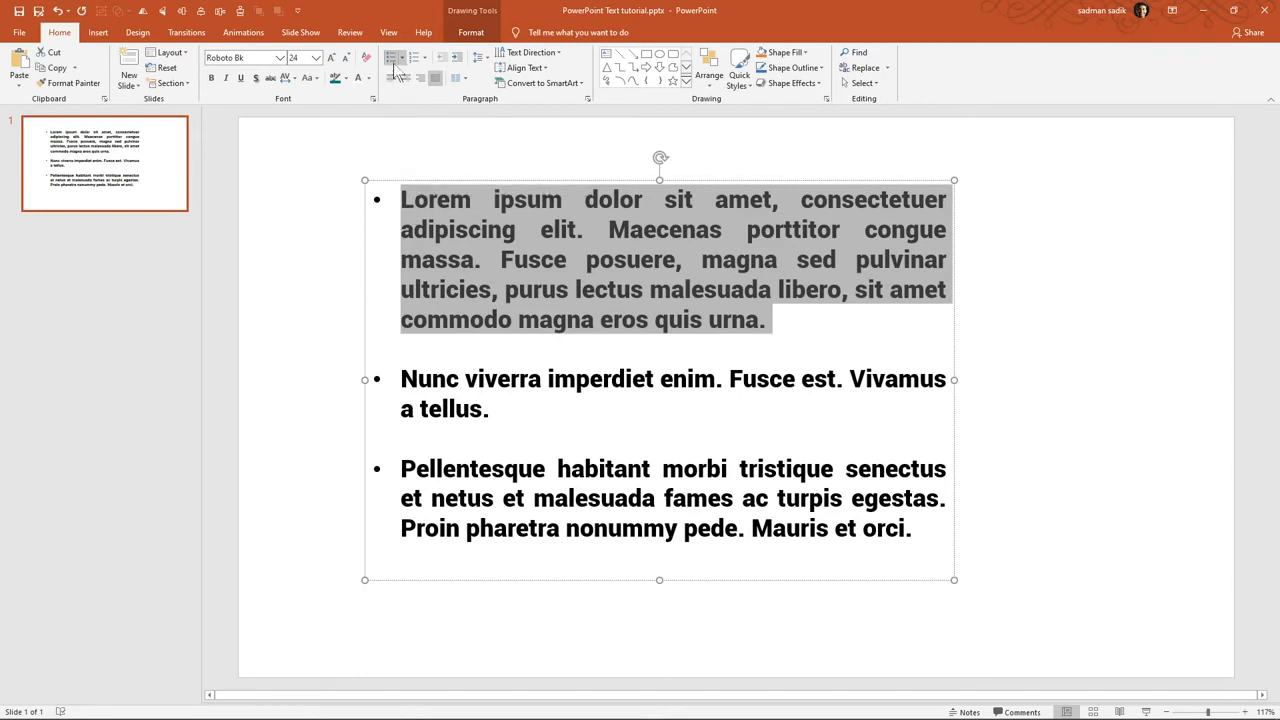
{"action": "left_click", "coordinate": [395, 64]}
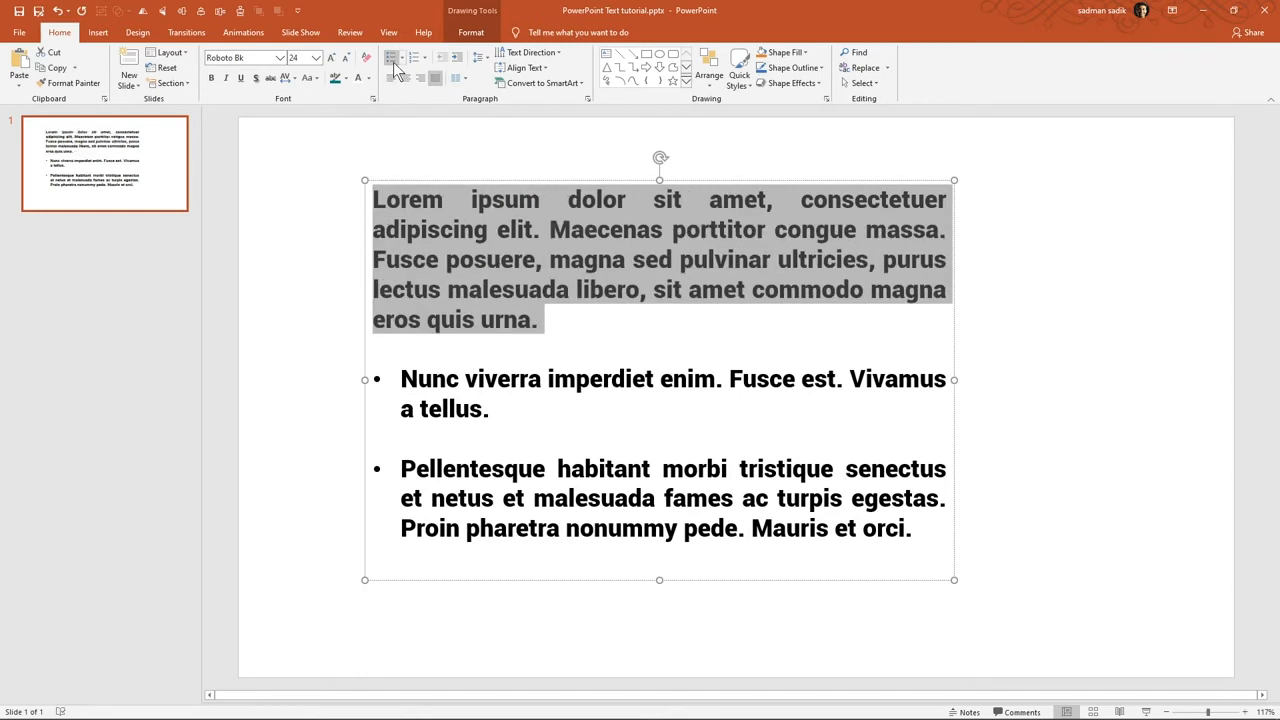
{"action": "left_click", "coordinate": [481, 410]}
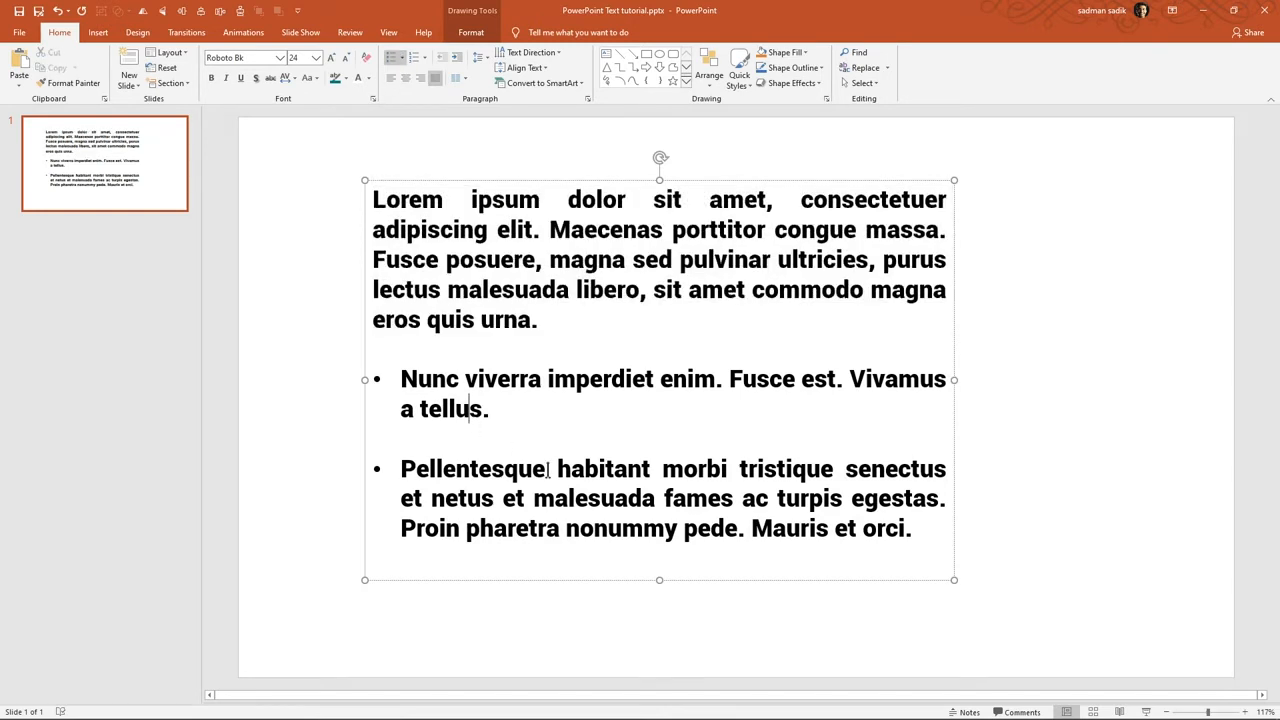
Format all three paragraphs as a numbered list in the 1., 2., 3. style
{"action": "left_click_drag", "start_coordinate": [911, 546], "coordinate": [372, 195]}
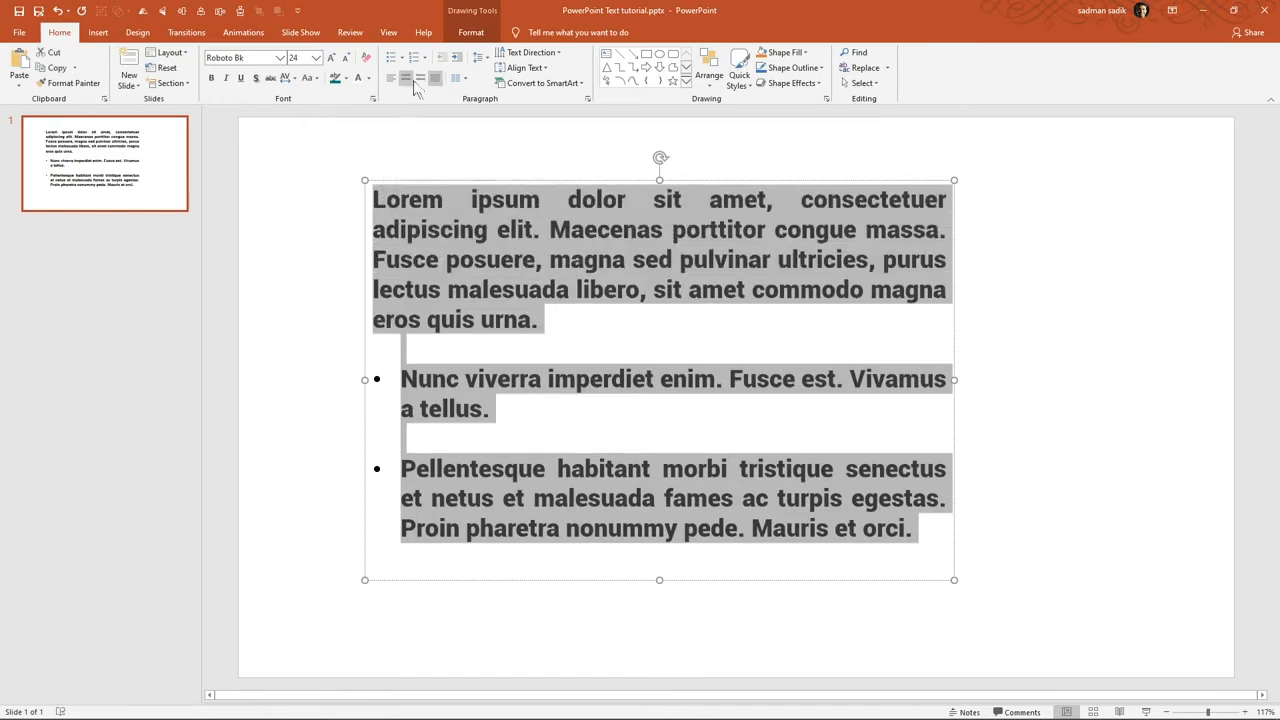
{"action": "left_click", "coordinate": [418, 60]}
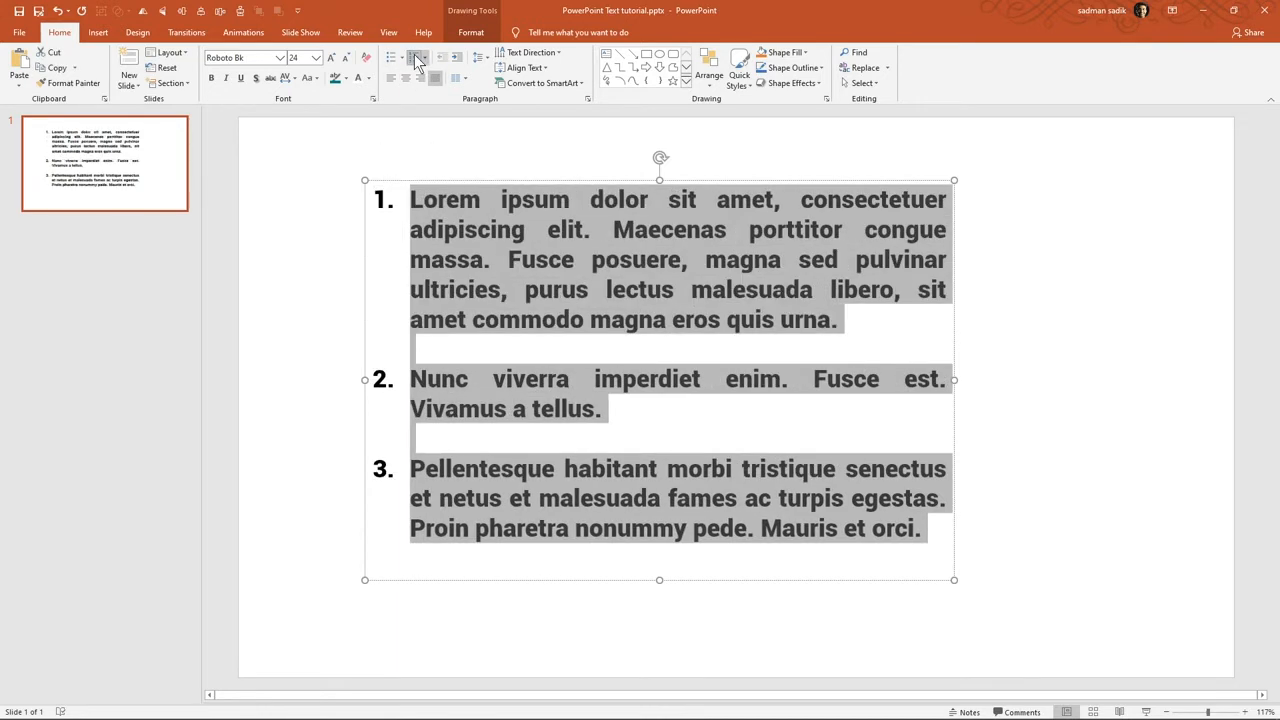
{"action": "left_click", "coordinate": [537, 418]}
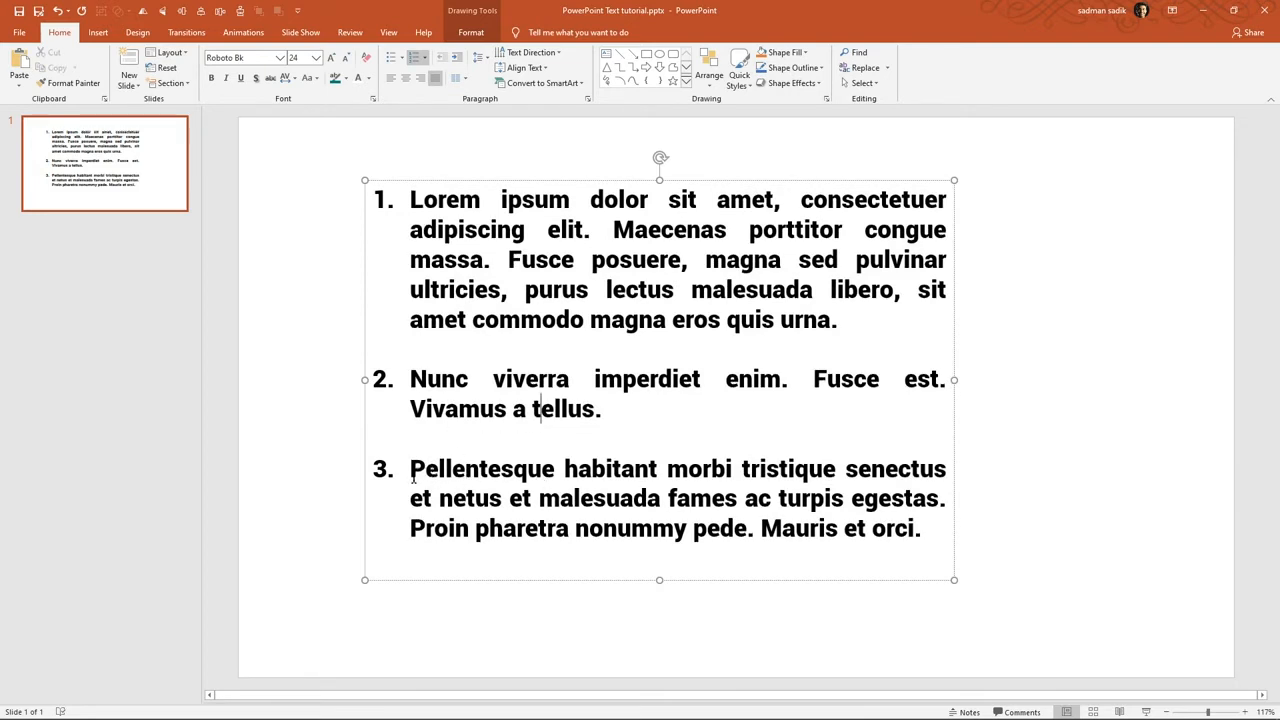
Raise the list level of the third numbered item several times and lower it again to the first level
{"action": "left_click_drag", "start_coordinate": [410, 478], "coordinate": [906, 560]}
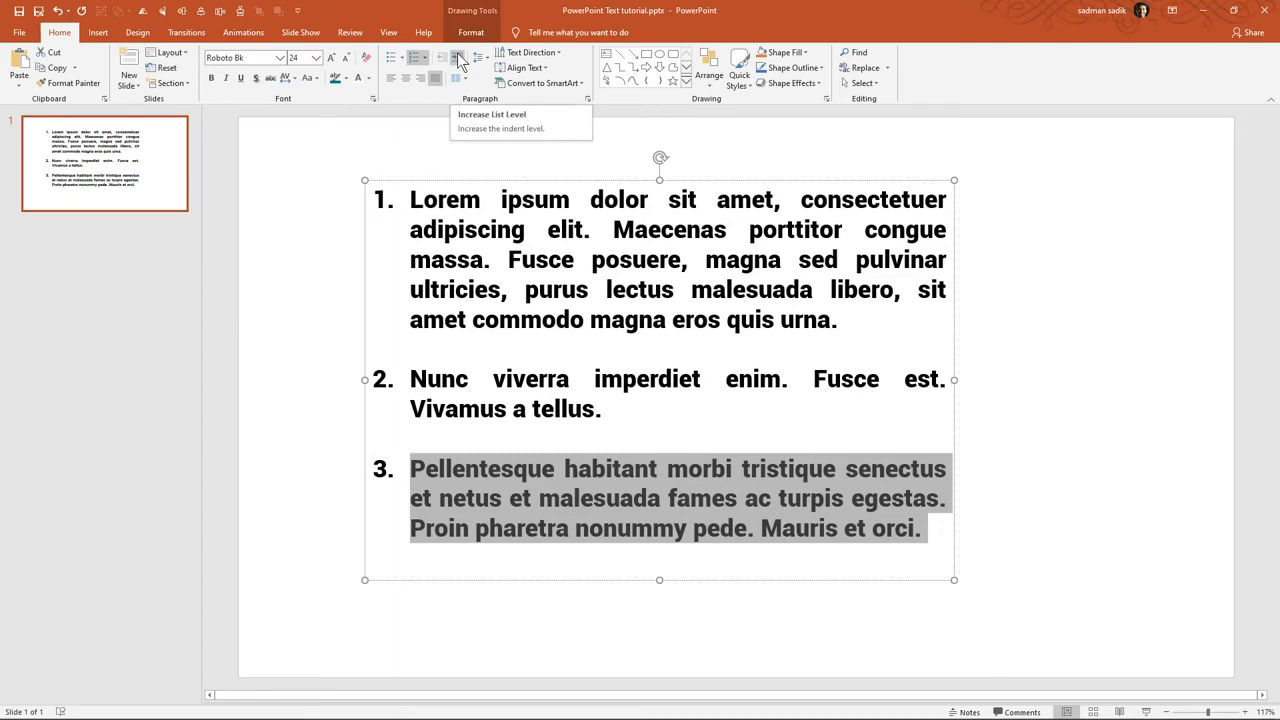
{"action": "left_click", "coordinate": [458, 58]}
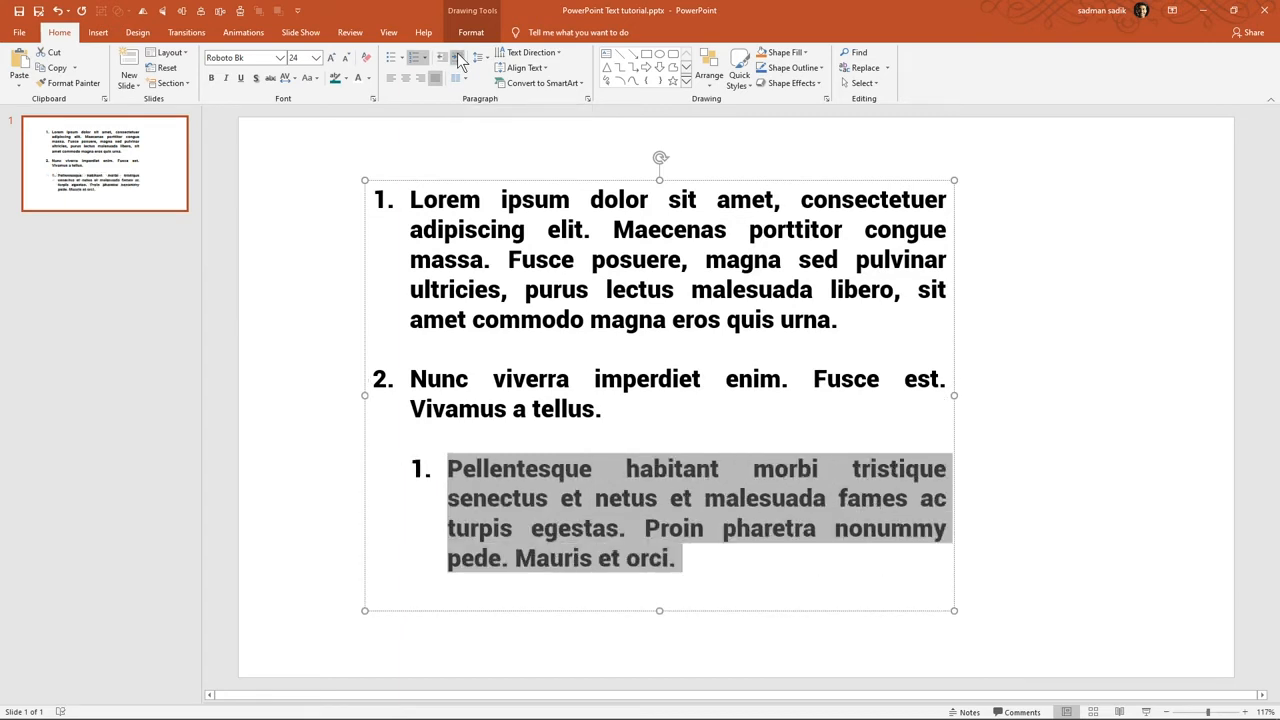
{"action": "left_click", "coordinate": [457, 59]}
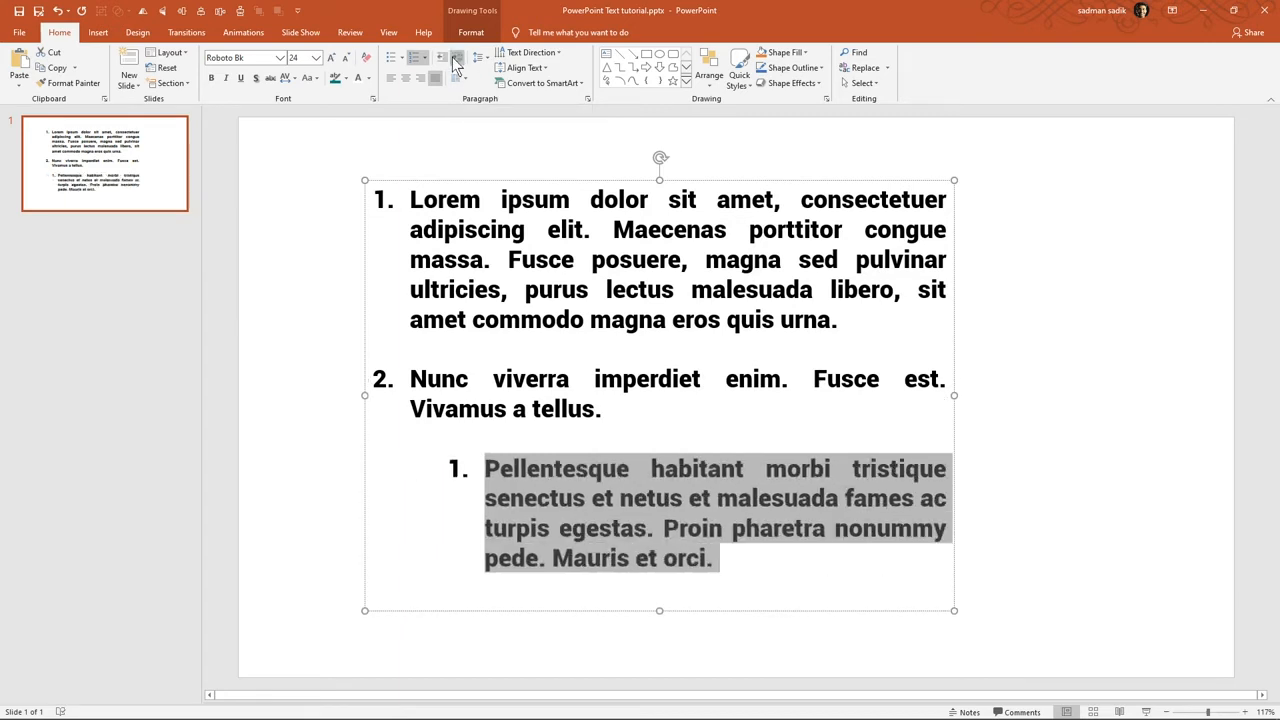
{"action": "left_click", "coordinate": [457, 59]}
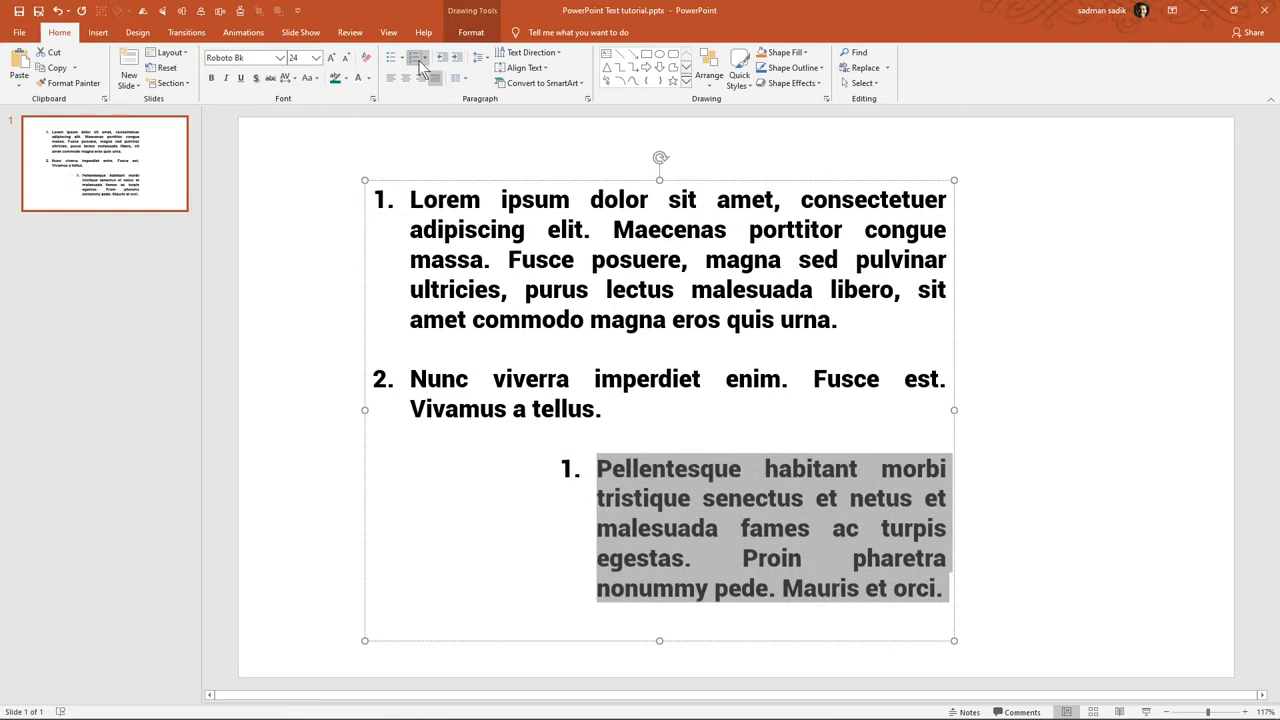
{"action": "left_click", "coordinate": [437, 57]}
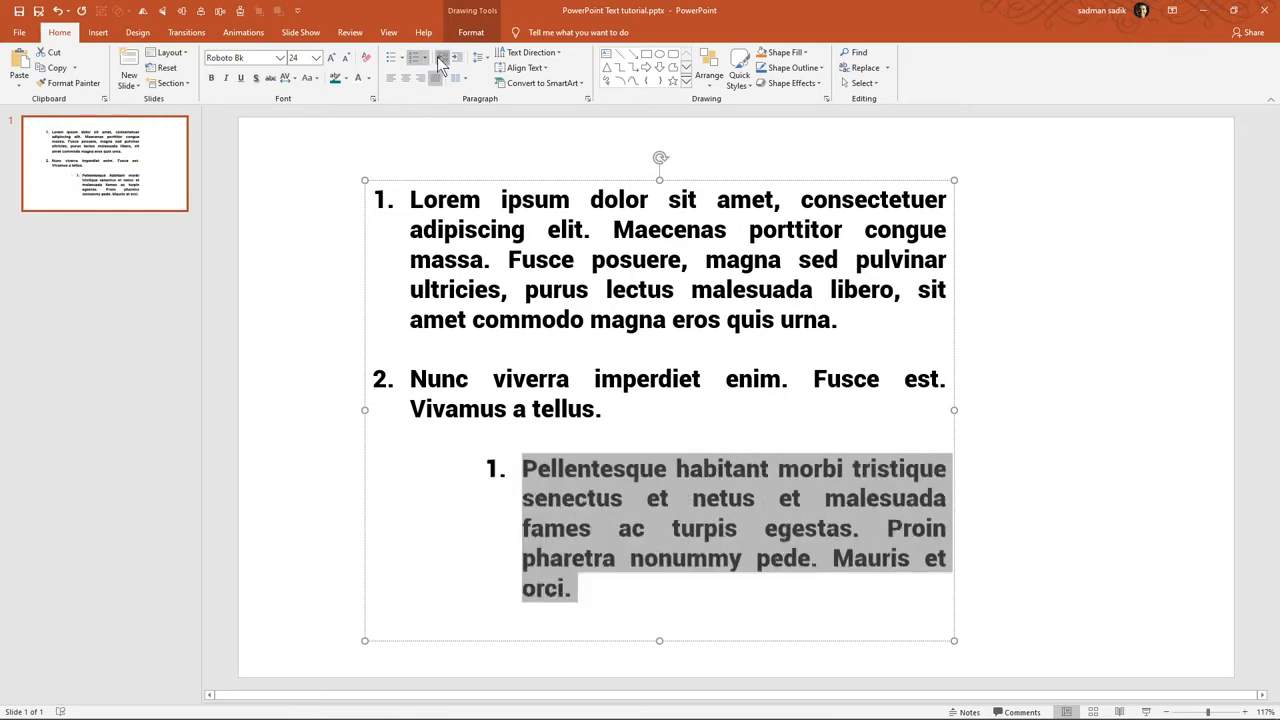
{"action": "left_click", "coordinate": [437, 57]}
Change the whole list to bullets and indent the third paragraph, "Pellentesque habitant", by one list level
{"action": "key", "text": "ctrl+a"}
{"action": "left_click", "coordinate": [390, 57]}
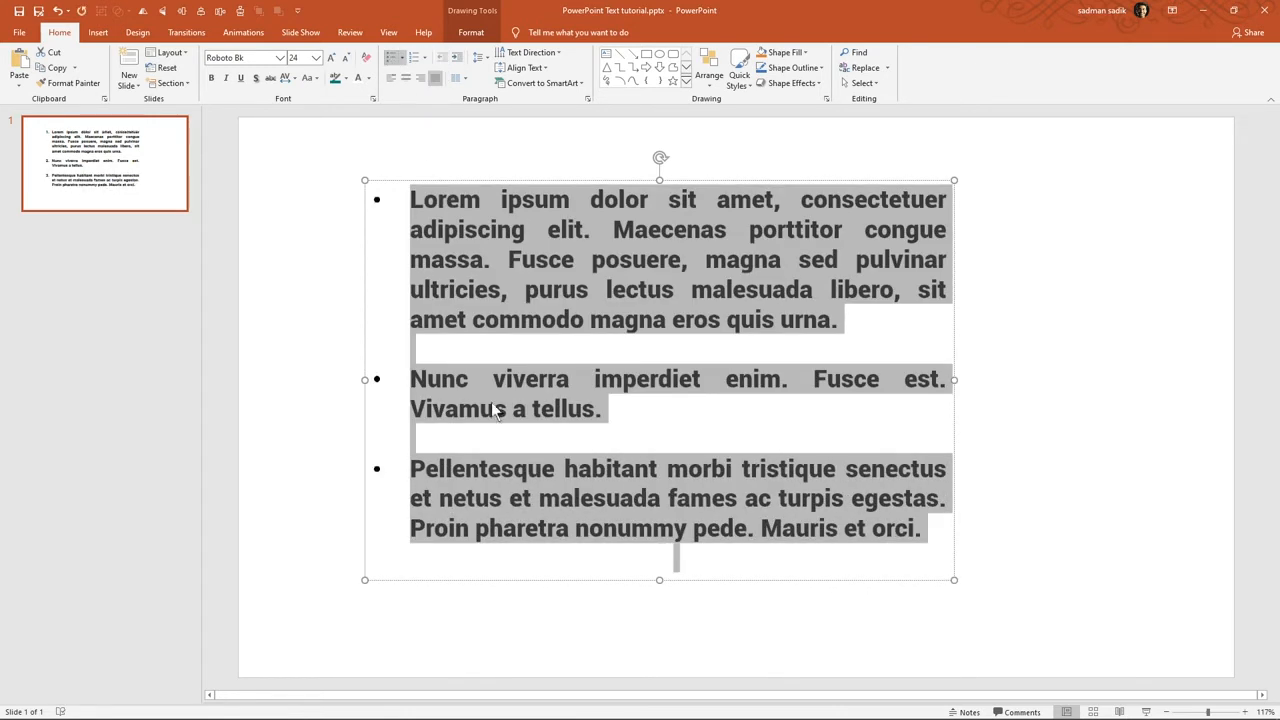
{"action": "left_click", "coordinate": [431, 460]}
{"action": "left_click_drag", "start_coordinate": [410, 468], "coordinate": [930, 535]}
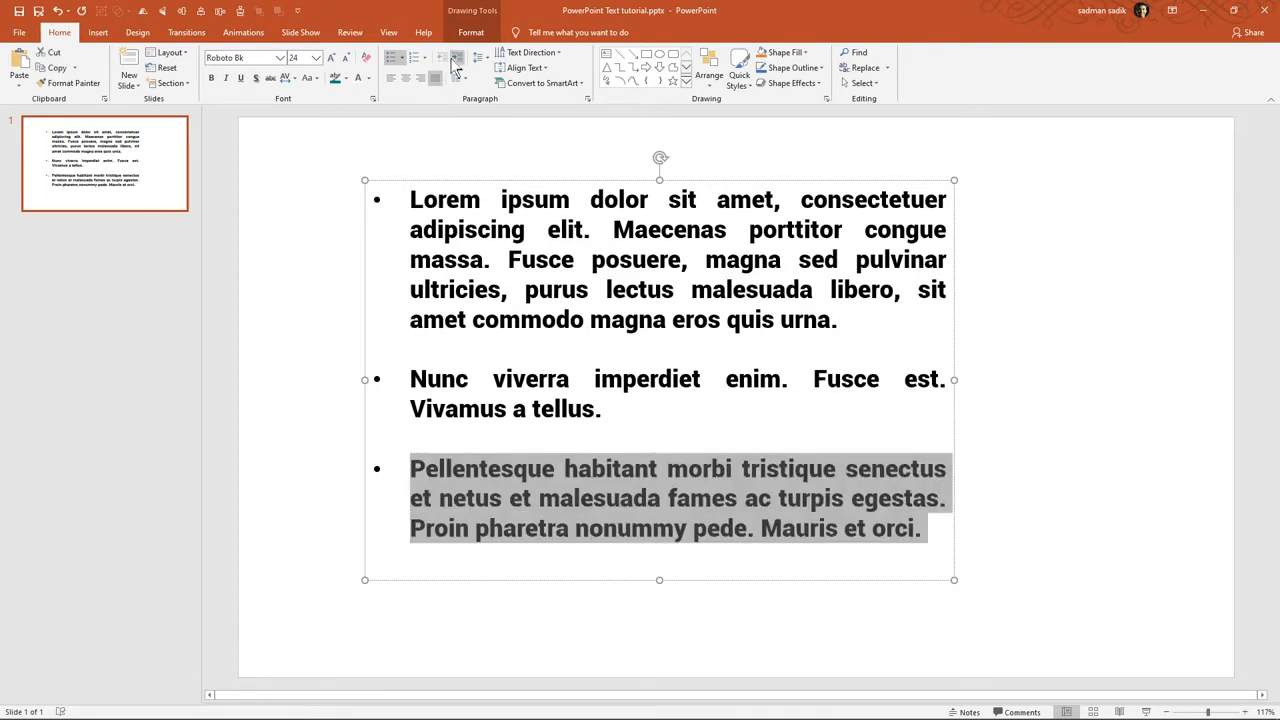
{"action": "left_click", "coordinate": [452, 57]}
{"action": "left_click", "coordinate": [705, 538]}
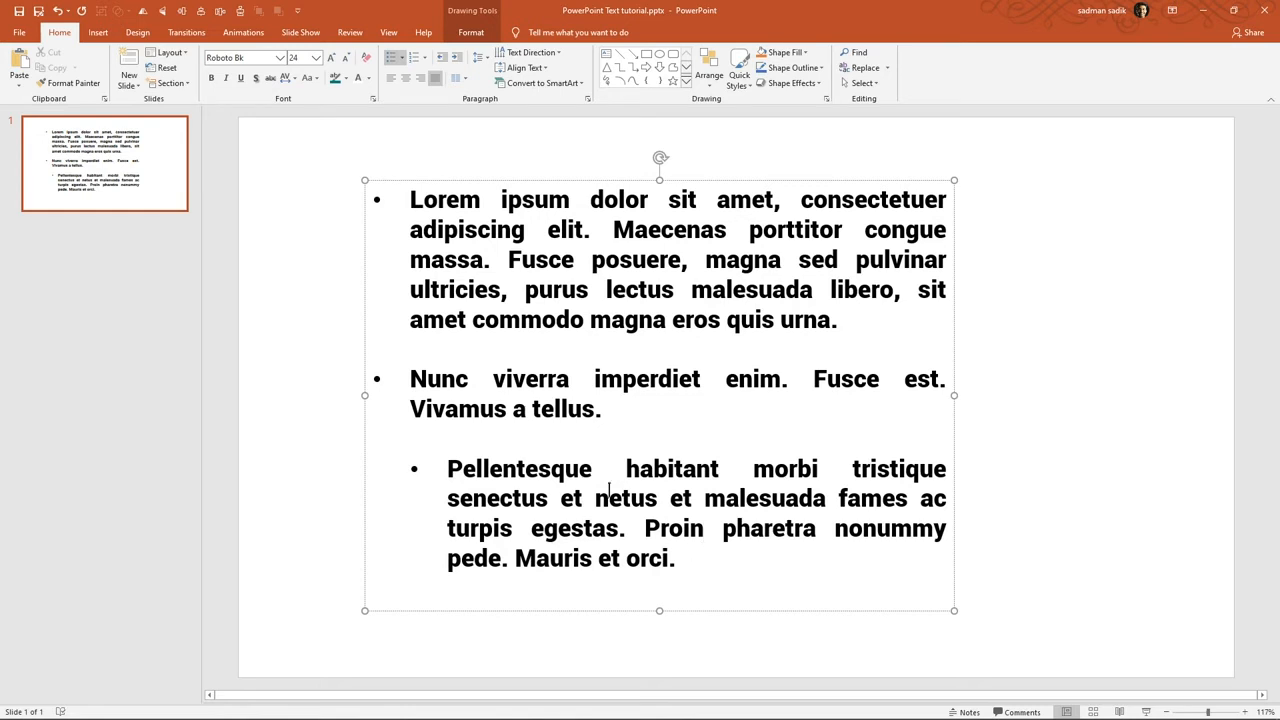
Remove the bullets from all the paragraphs and lower the third paragraph's indent back to the first level
{"action": "left_click_drag", "start_coordinate": [405, 213], "coordinate": [723, 591]}
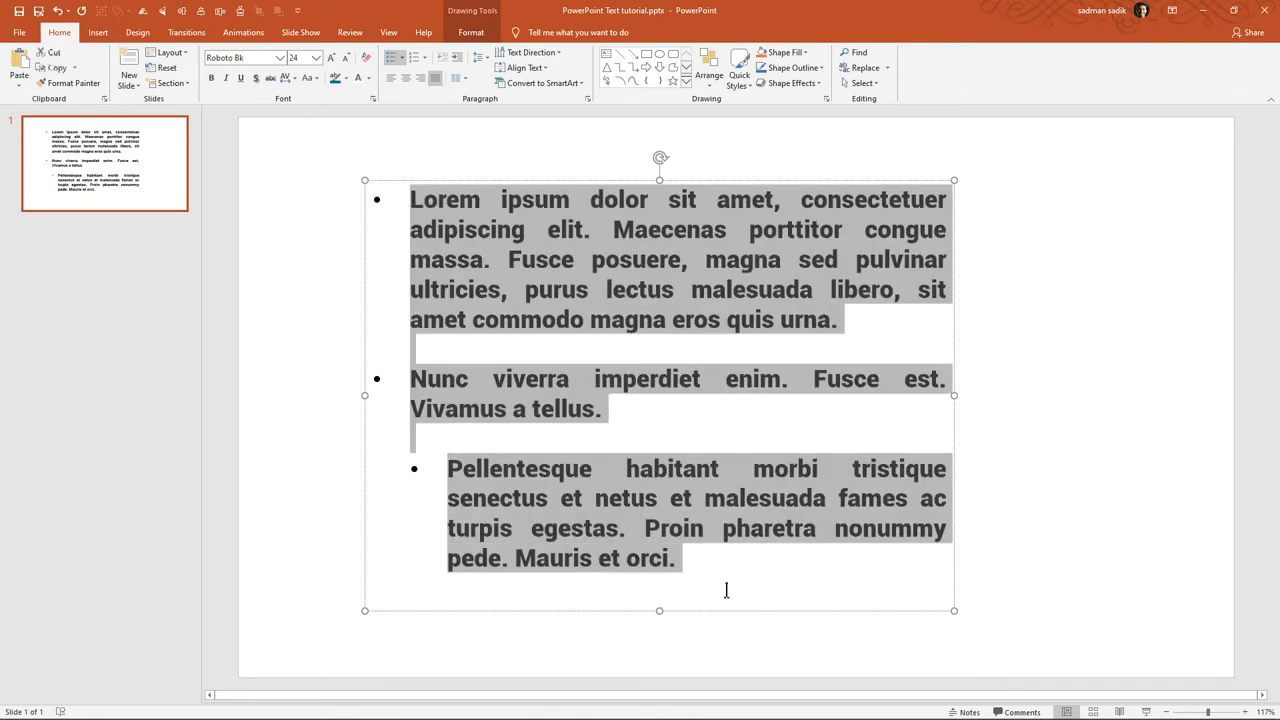
{"action": "left_click", "coordinate": [392, 58]}
{"action": "left_click", "coordinate": [648, 433]}
{"action": "left_click_drag", "start_coordinate": [409, 467], "coordinate": [930, 536]}
{"action": "left_click", "coordinate": [442, 58]}
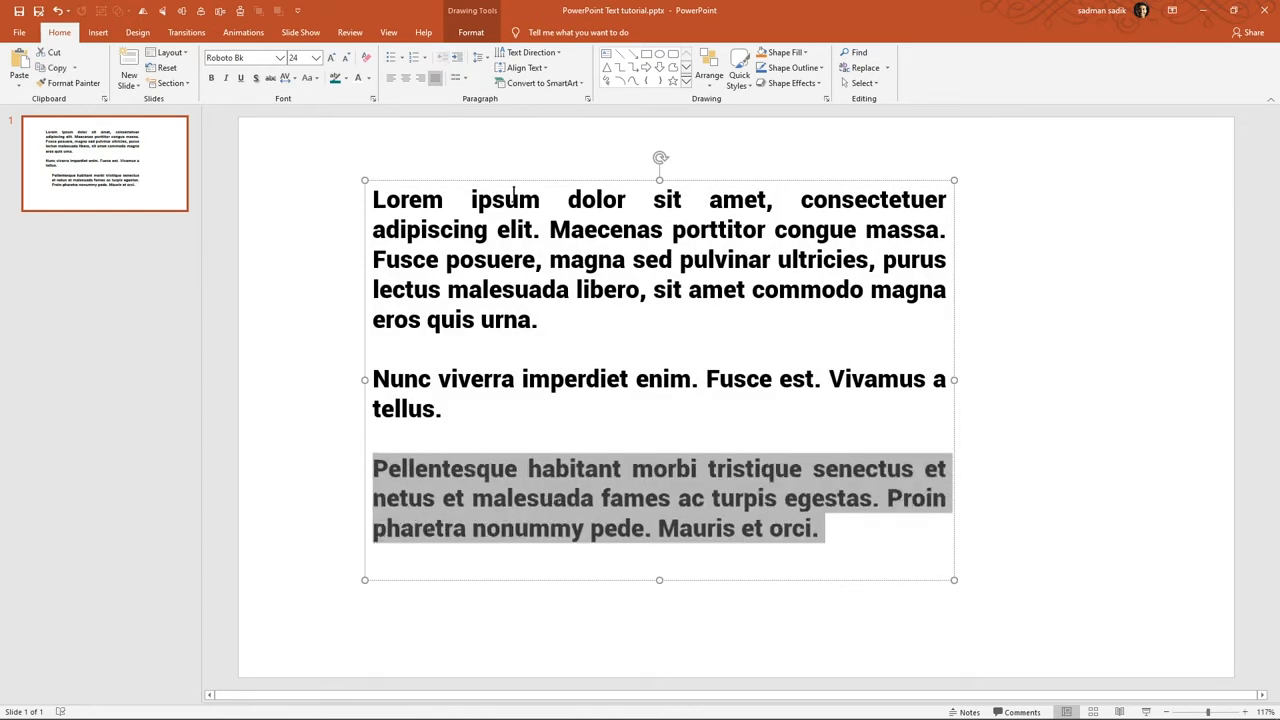
Open the line spacing options for all three paragraphs and accept the existing paragraph settings
{"action": "left_click", "coordinate": [603, 404]}
{"action": "left_click_drag", "start_coordinate": [878, 527], "coordinate": [358, 174]}
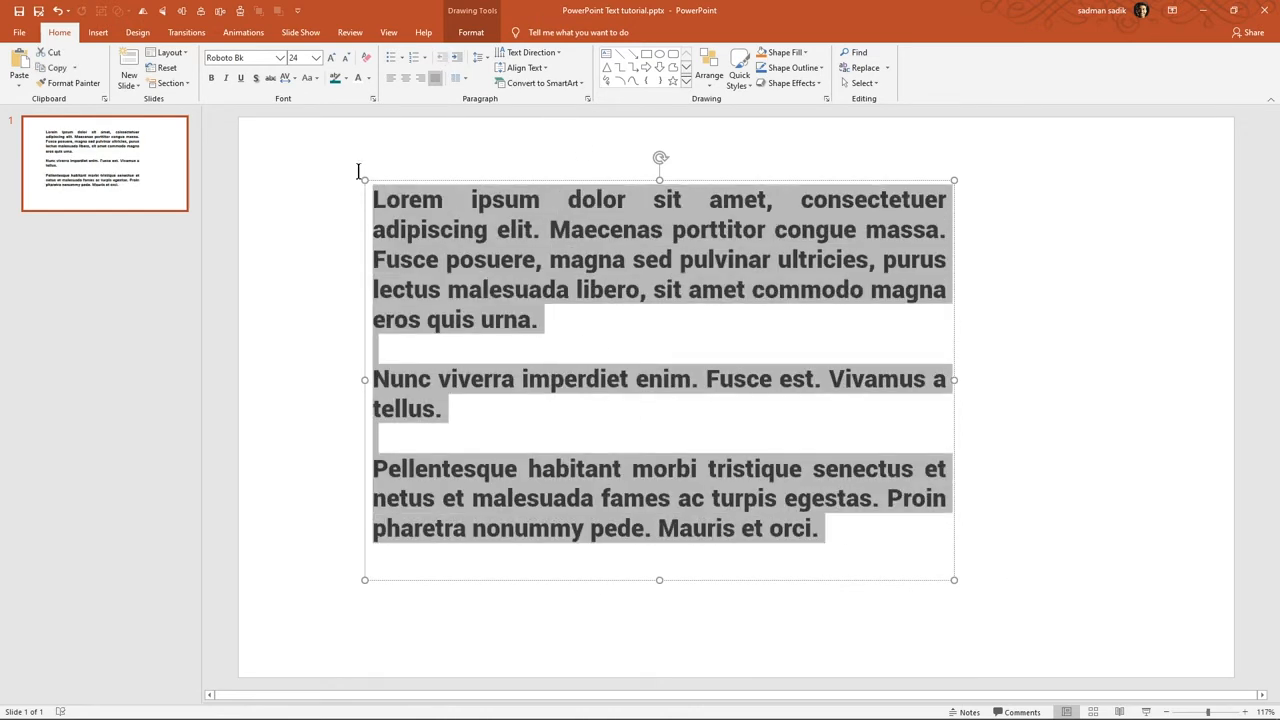
{"action": "left_click", "coordinate": [480, 57]}
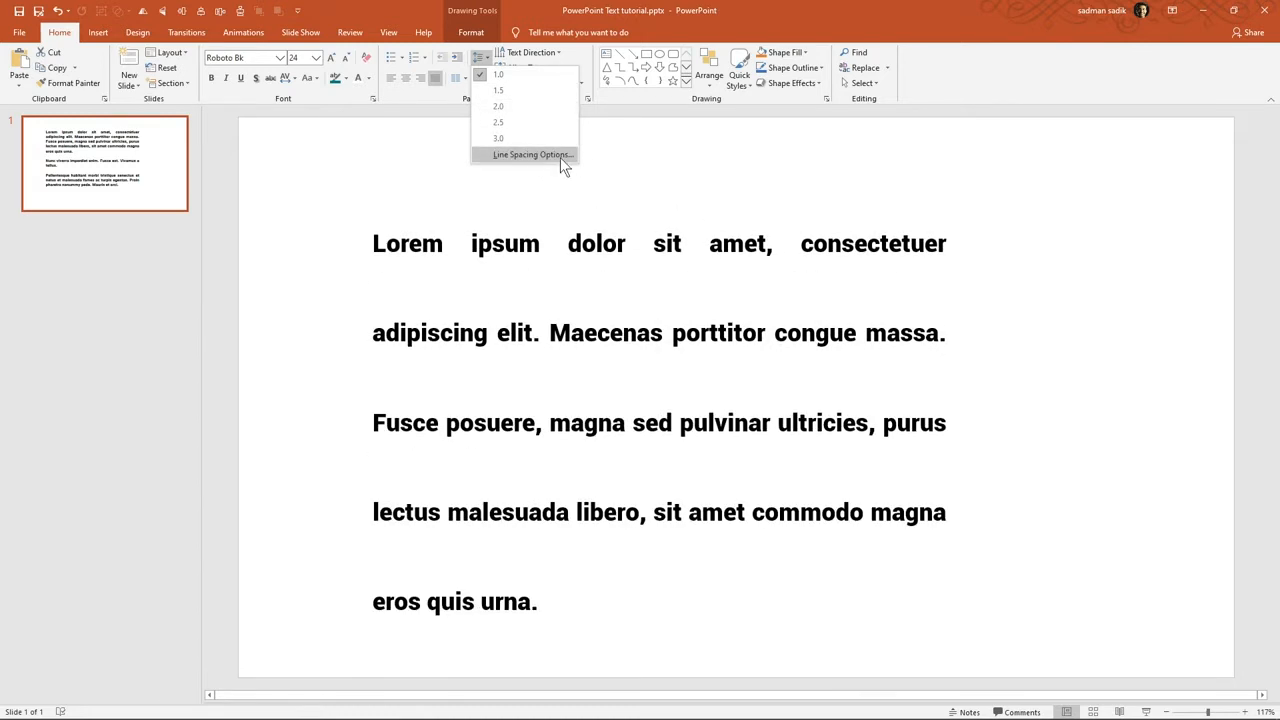
{"action": "left_click", "coordinate": [560, 157]}
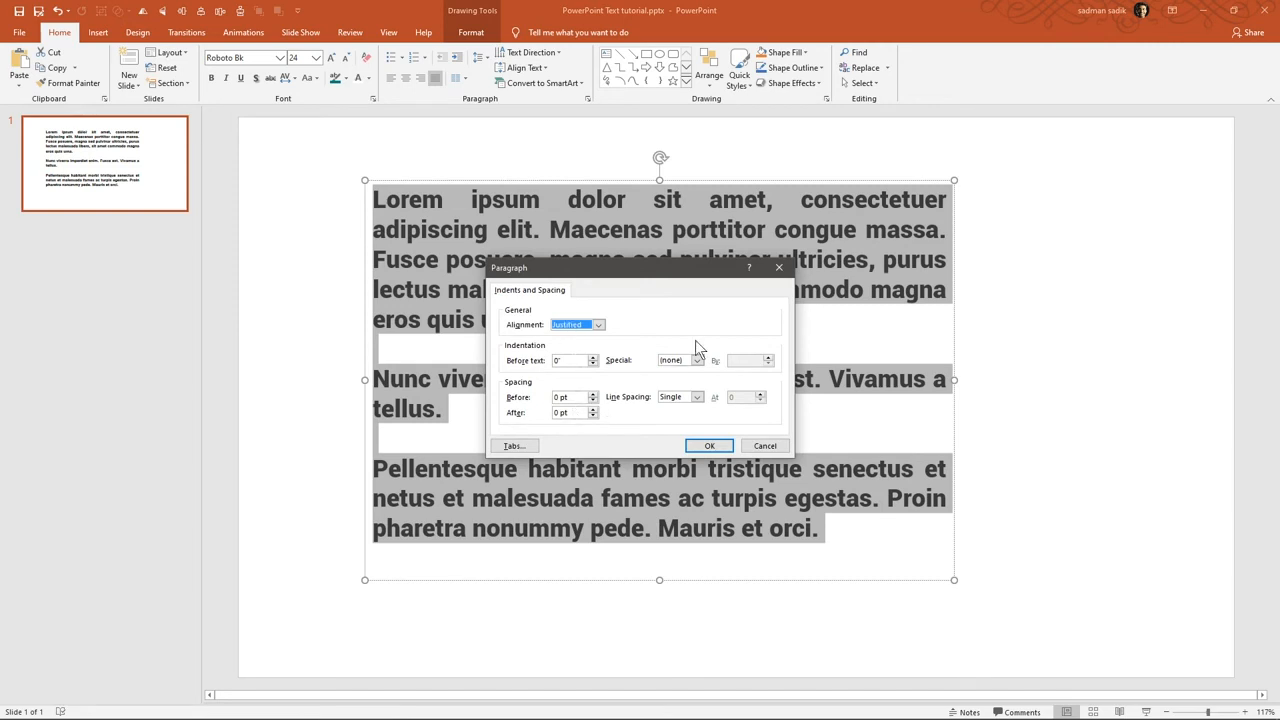
{"action": "left_click", "coordinate": [711, 452]}
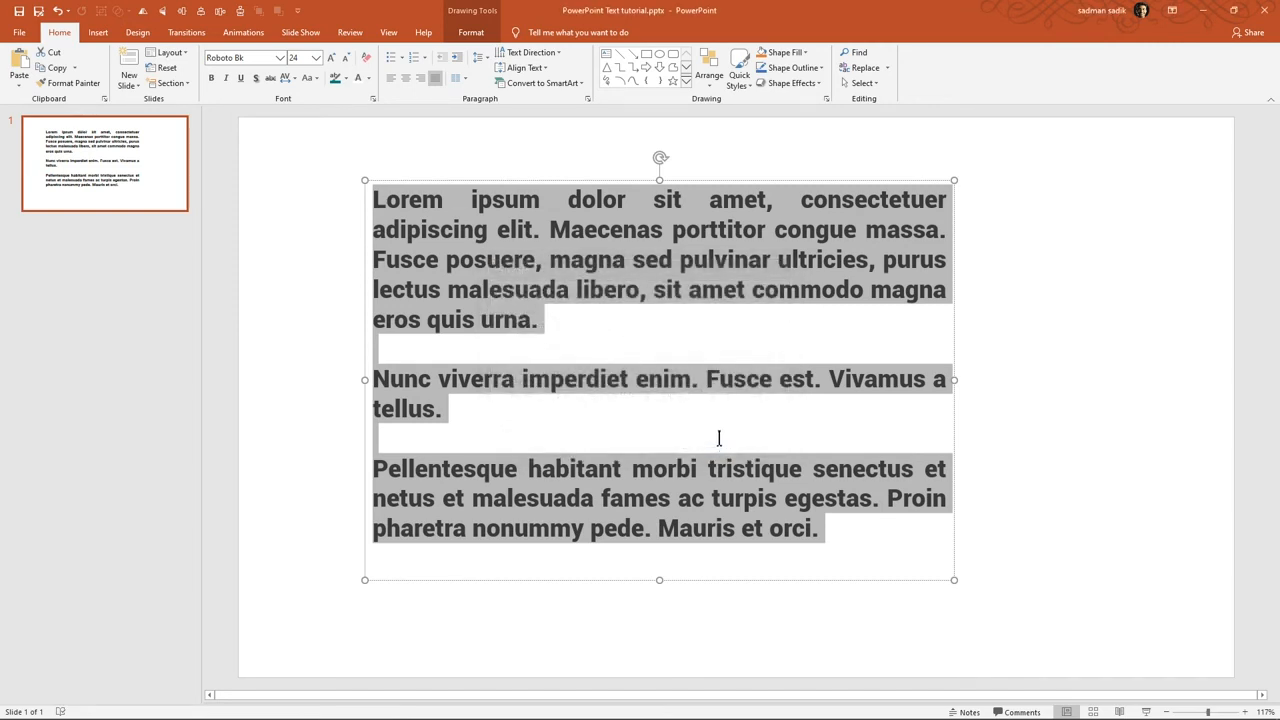
Split the text box's text into two columns and increase the spacing between the columns
{"action": "left_click", "coordinate": [464, 80]}
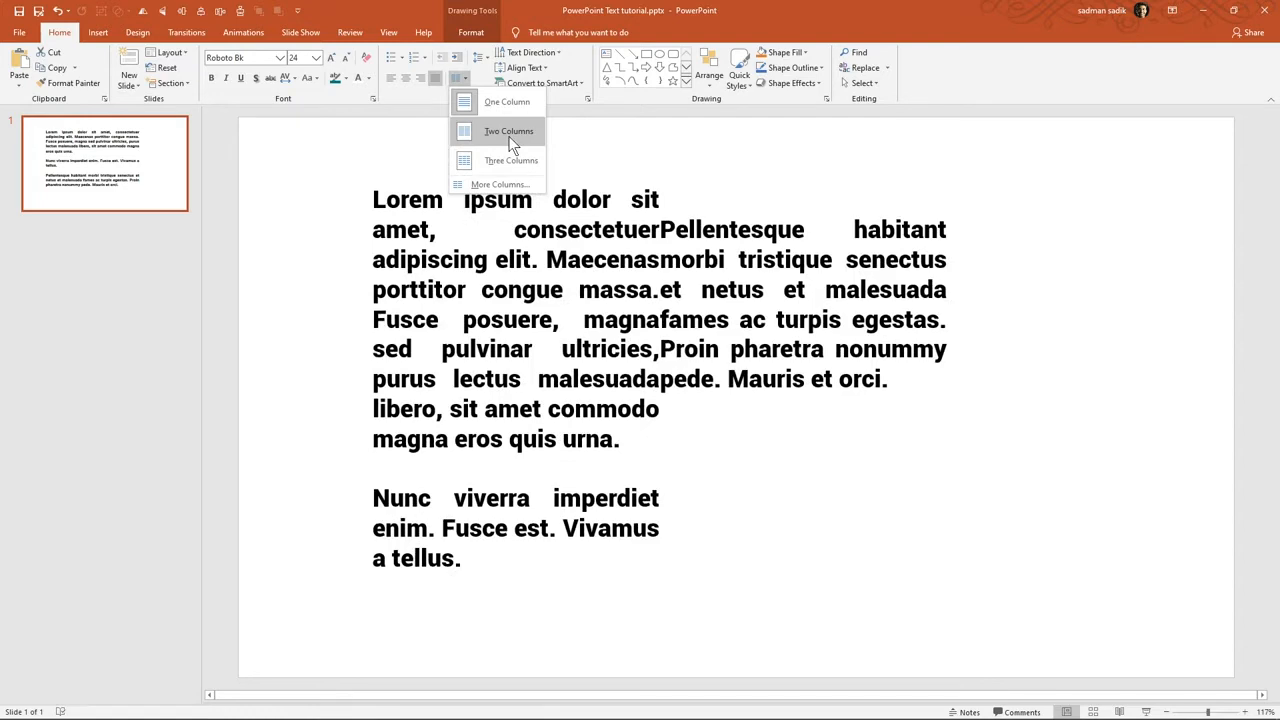
{"action": "left_click", "coordinate": [509, 135]}
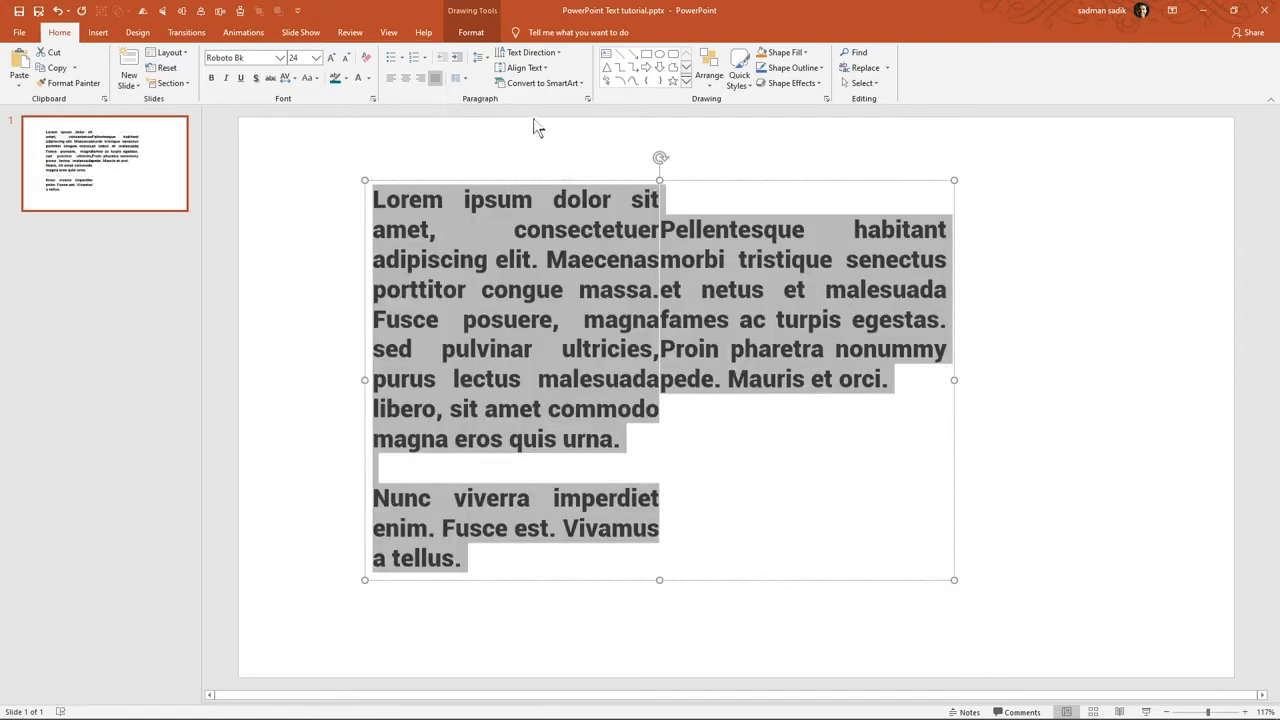
{"action": "left_click", "coordinate": [462, 79]}
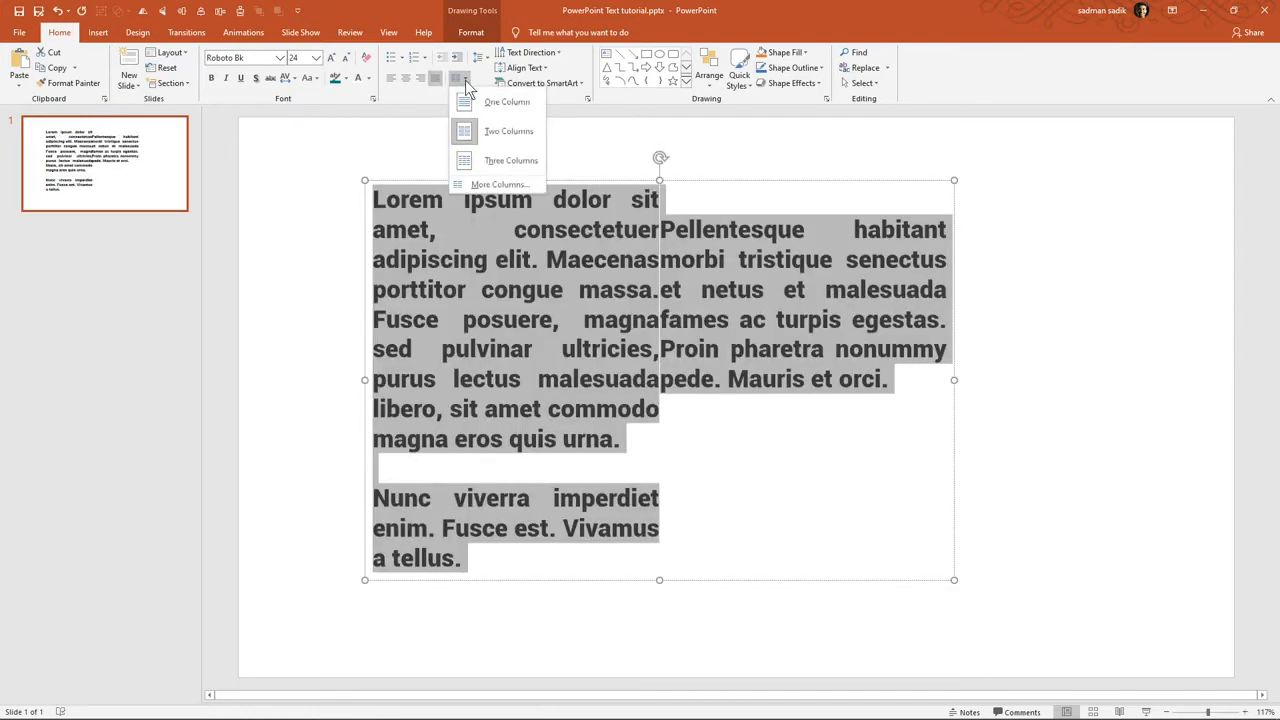
{"action": "left_click", "coordinate": [538, 185]}
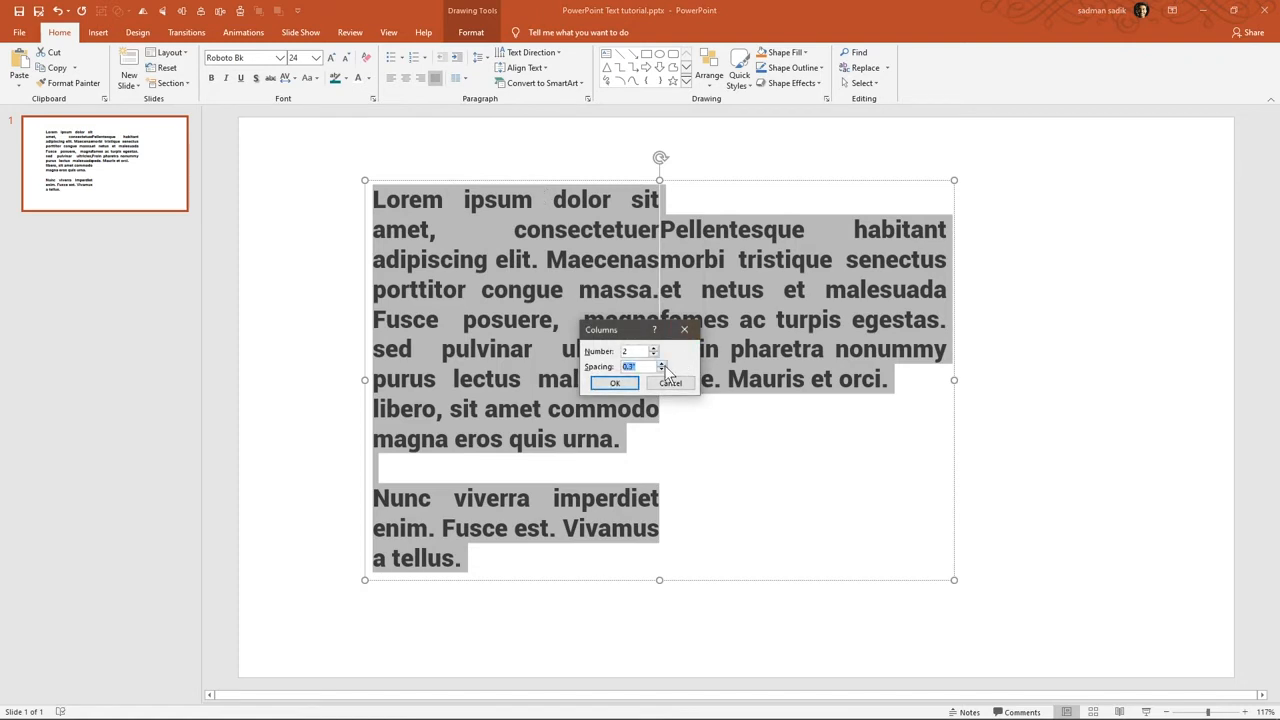
{"action": "left_click", "coordinate": [661, 365]}
{"action": "left_click", "coordinate": [614, 383]}
{"action": "left_click", "coordinate": [666, 349]}
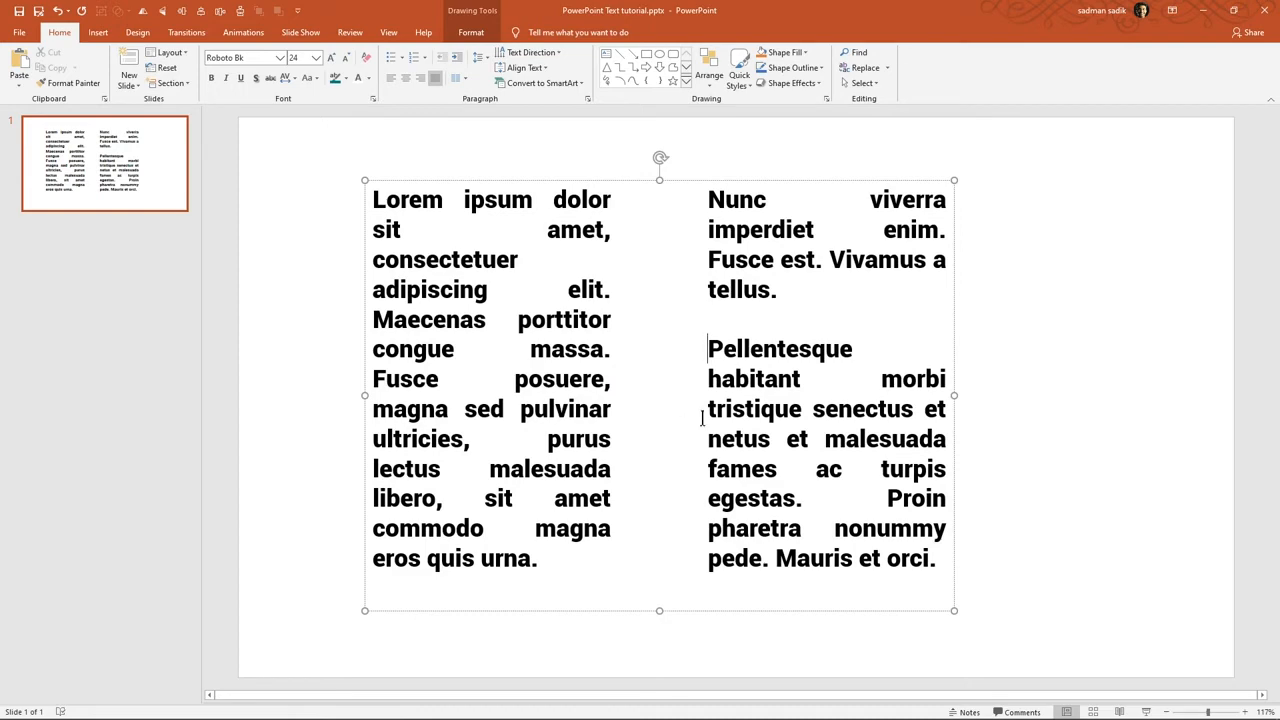
Set all the text in the text box back to one column
{"action": "left_click_drag", "start_coordinate": [421, 229], "coordinate": [814, 571]}
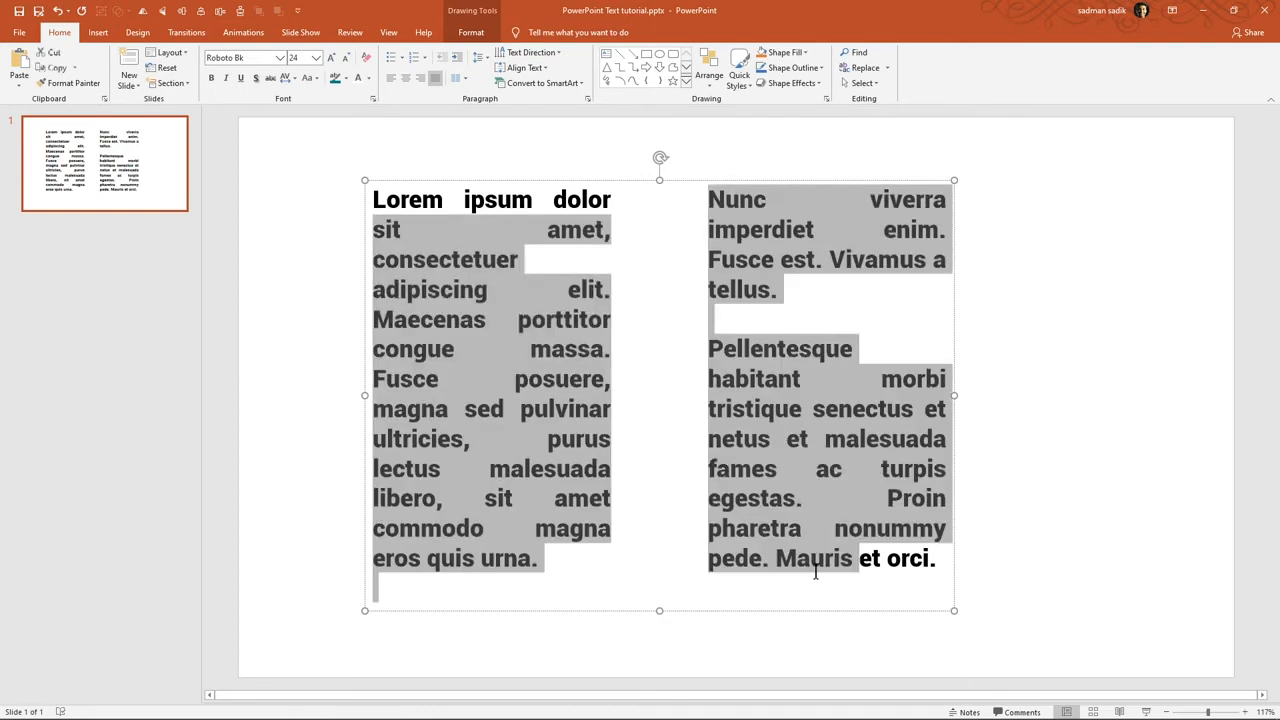
{"action": "left_click", "coordinate": [508, 224]}
{"action": "key", "text": "ctrl+a"}
{"action": "left_click", "coordinate": [455, 78]}
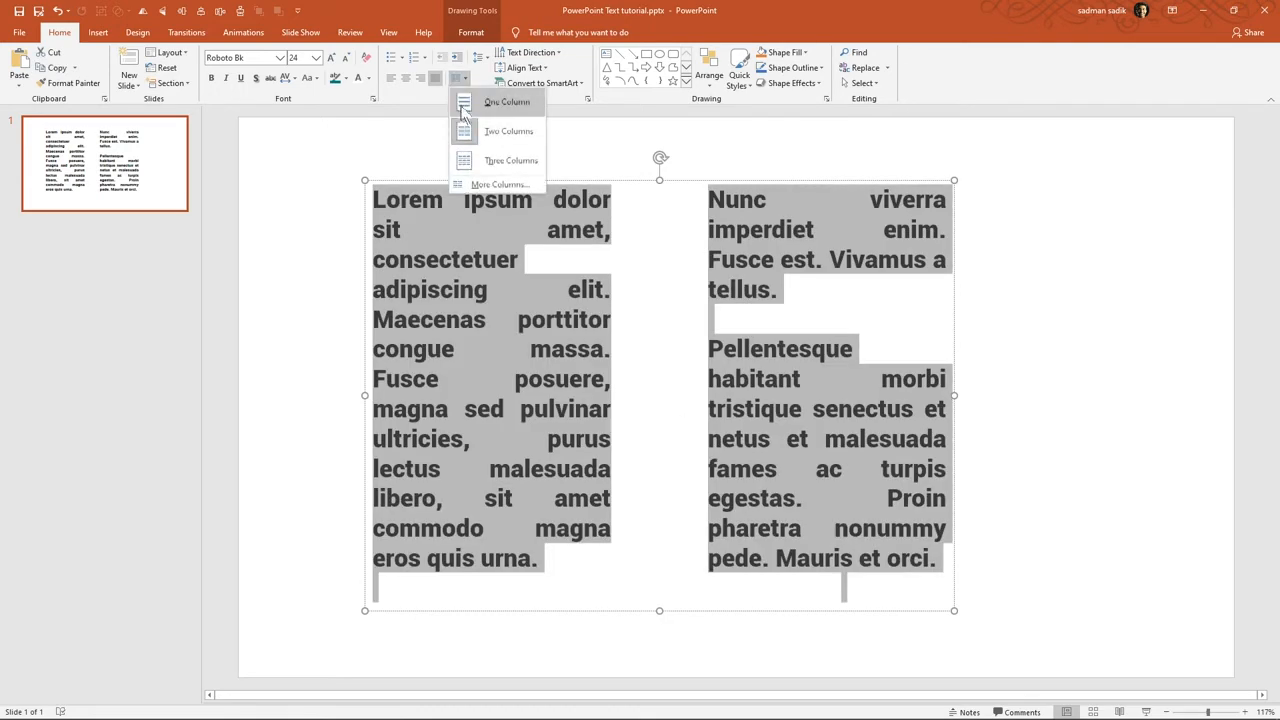
{"action": "left_click", "coordinate": [461, 106]}
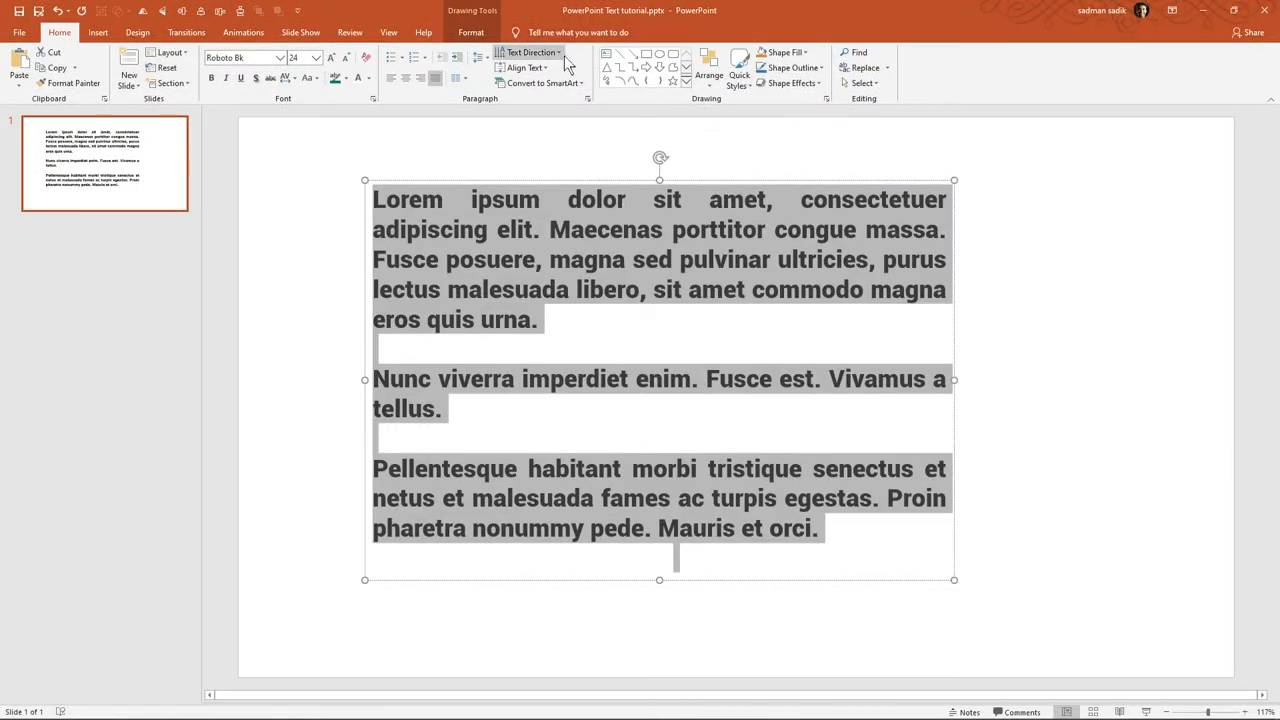
Open the detailed text direction options for the text box, try a larger top margin, and reduce the top margin to 0"
{"action": "left_click", "coordinate": [556, 56]}
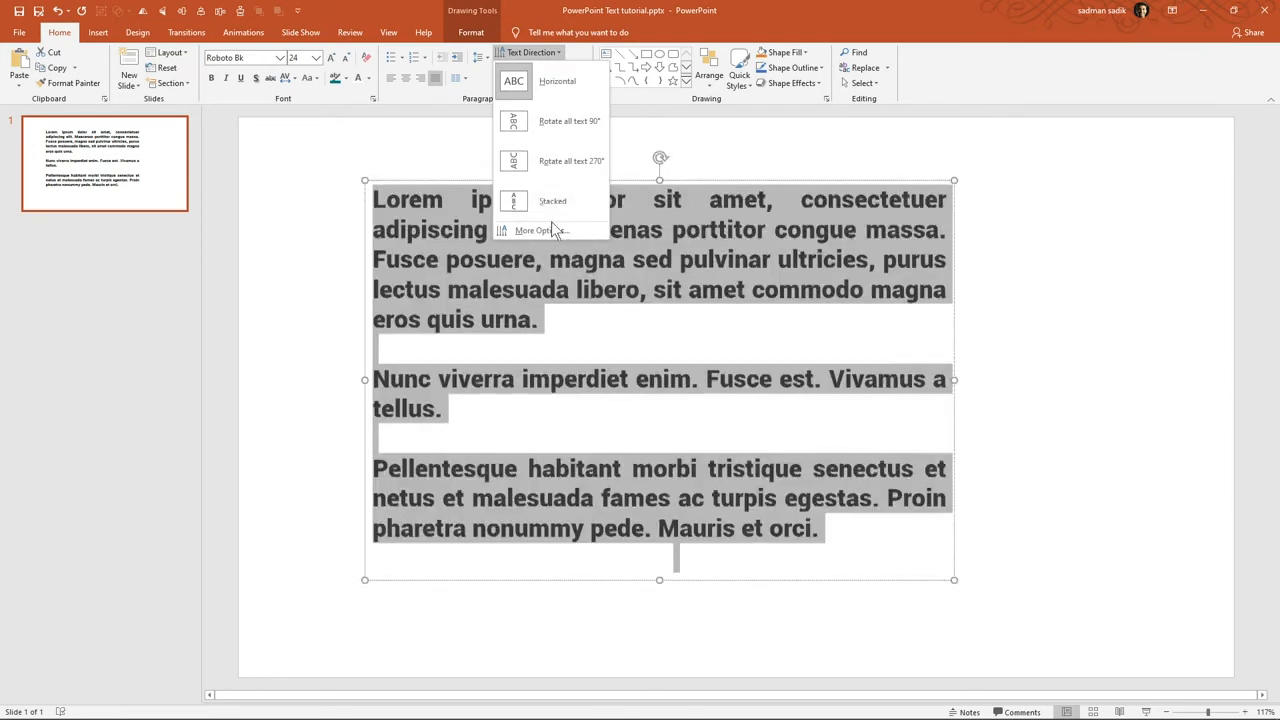
{"action": "left_click", "coordinate": [548, 231]}
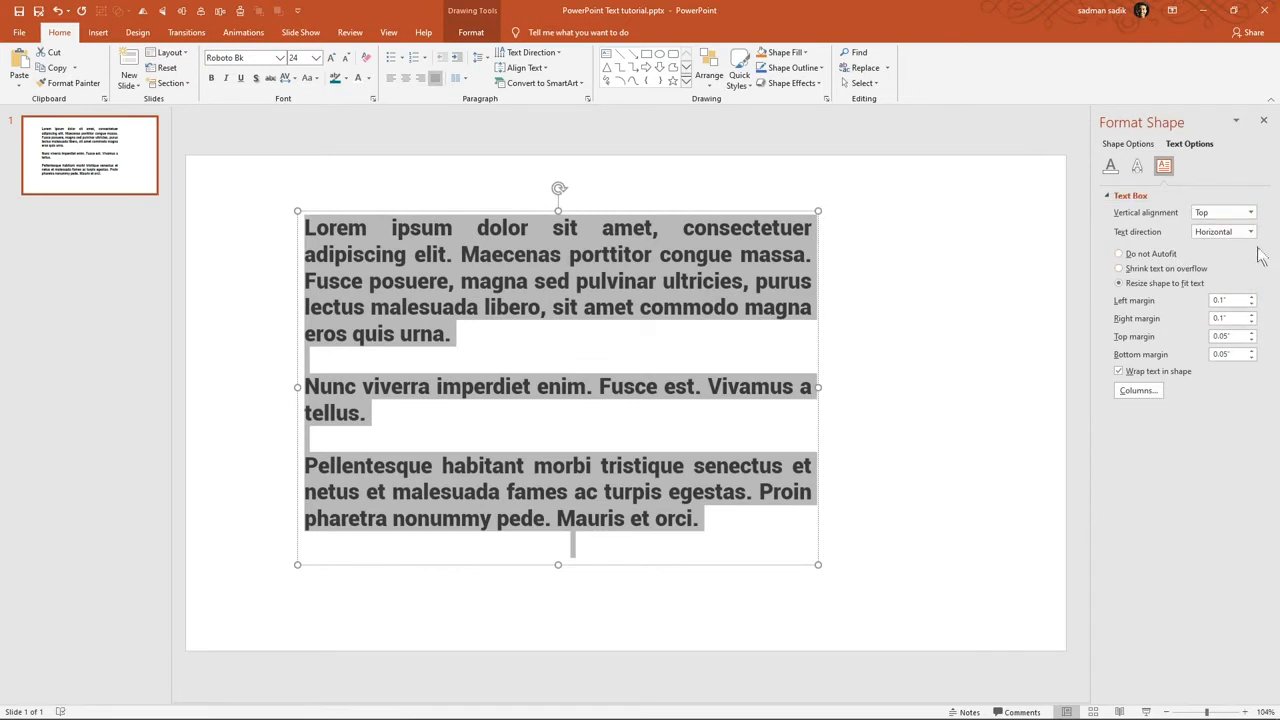
{"action": "left_click", "coordinate": [1252, 338]}
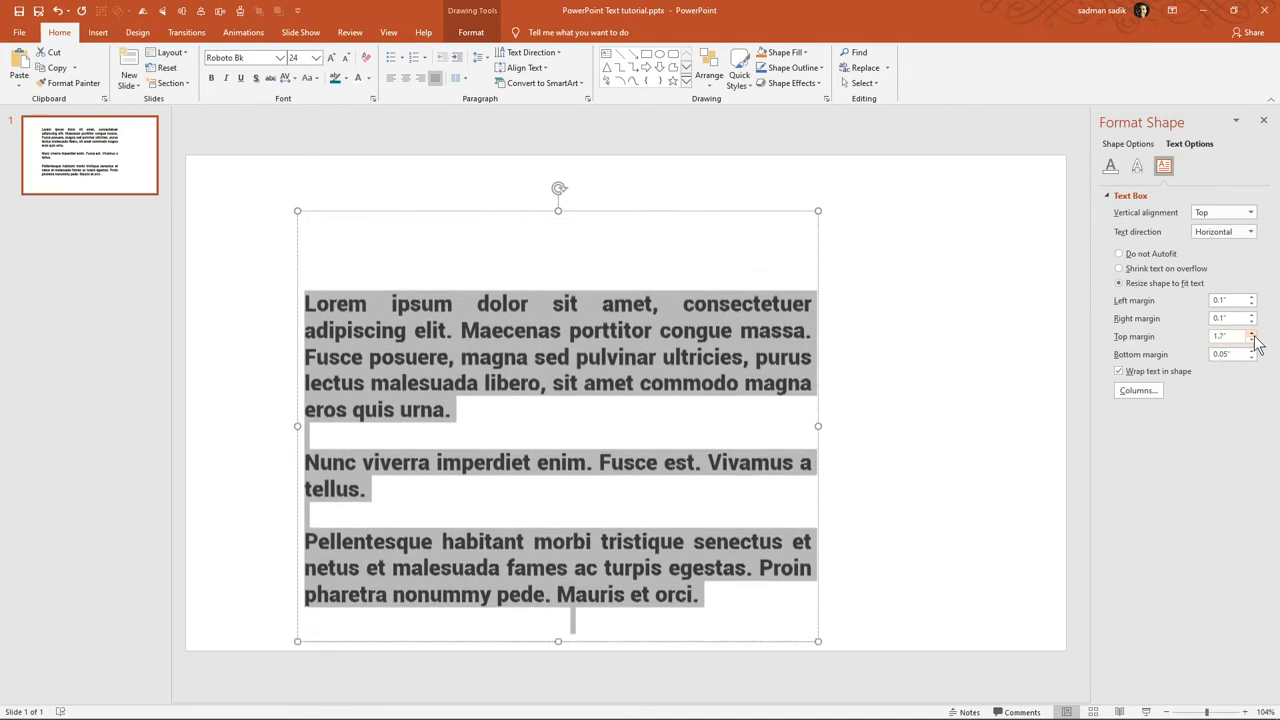
{"action": "left_click", "coordinate": [1252, 341]}
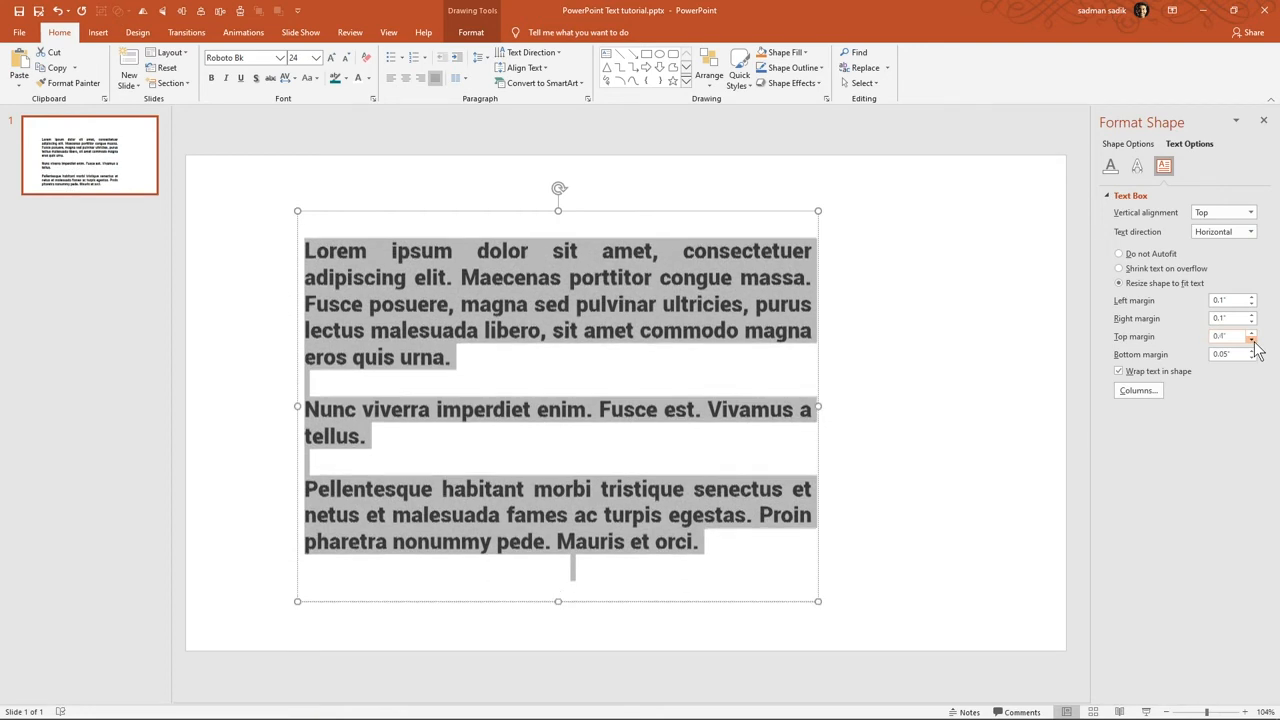
Try a 0.6" right margin on the text box, undo that change, and close the shape formatting options
{"action": "left_click", "coordinate": [1250, 315]}
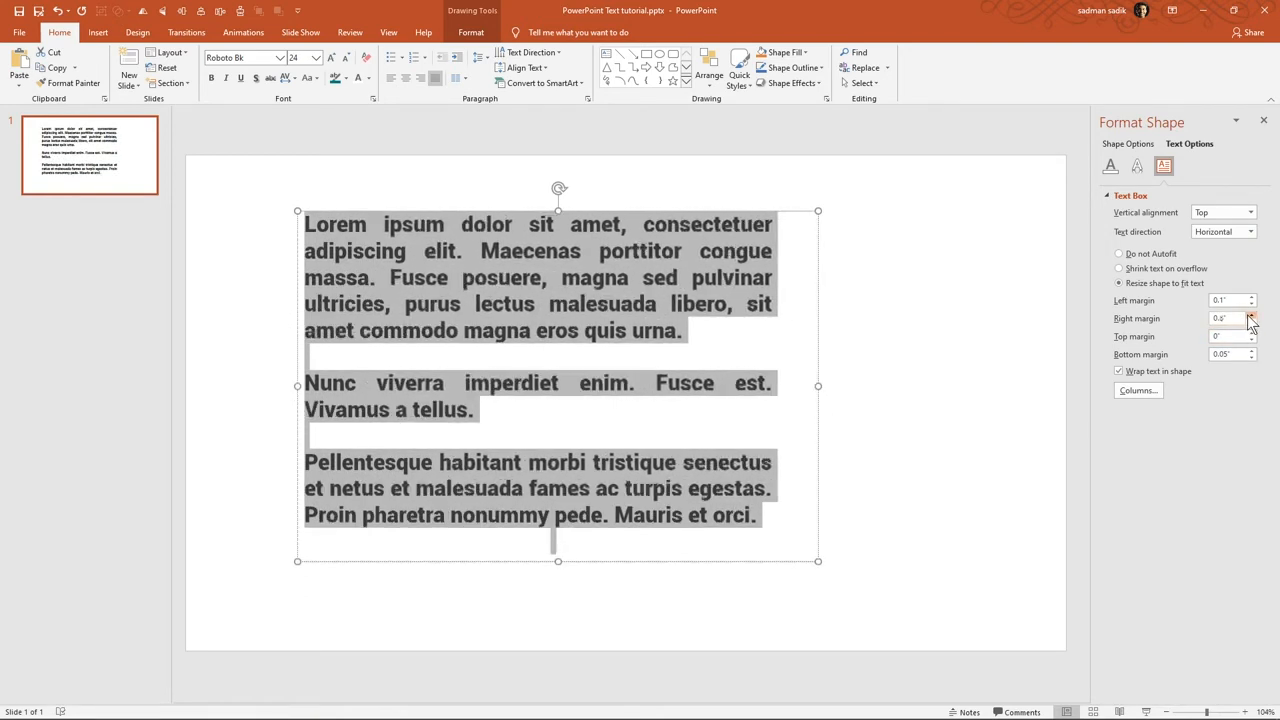
{"action": "key", "text": "ctrl+z"}
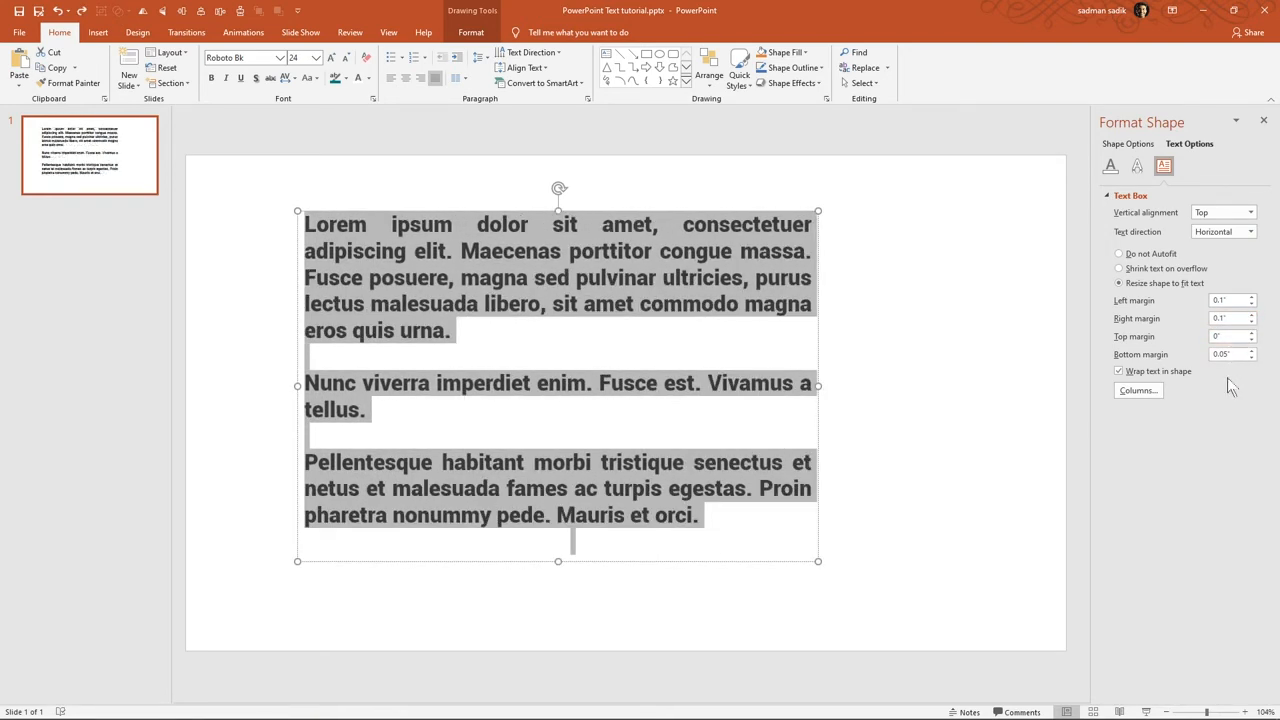
{"action": "left_click", "coordinate": [1263, 121]}
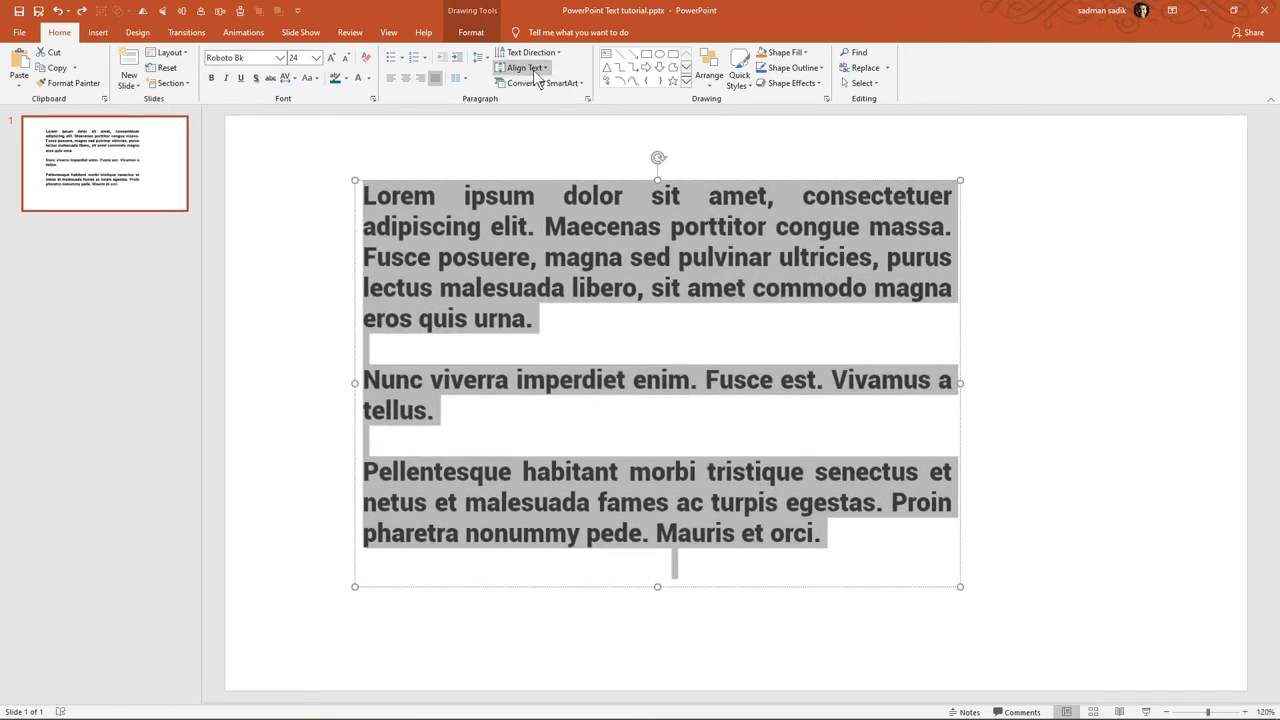
Move the text box toward the slide's left edge to free space beside it, and deselect it
{"action": "left_click", "coordinate": [595, 181]}
{"action": "left_click_drag", "start_coordinate": [595, 181], "coordinate": [485, 174]}
{"action": "left_click", "coordinate": [339, 140]}
Draw a rectangle about 6.08" high and 3.9" wide in the empty area to the right of the text box
{"action": "left_click", "coordinate": [92, 33]}
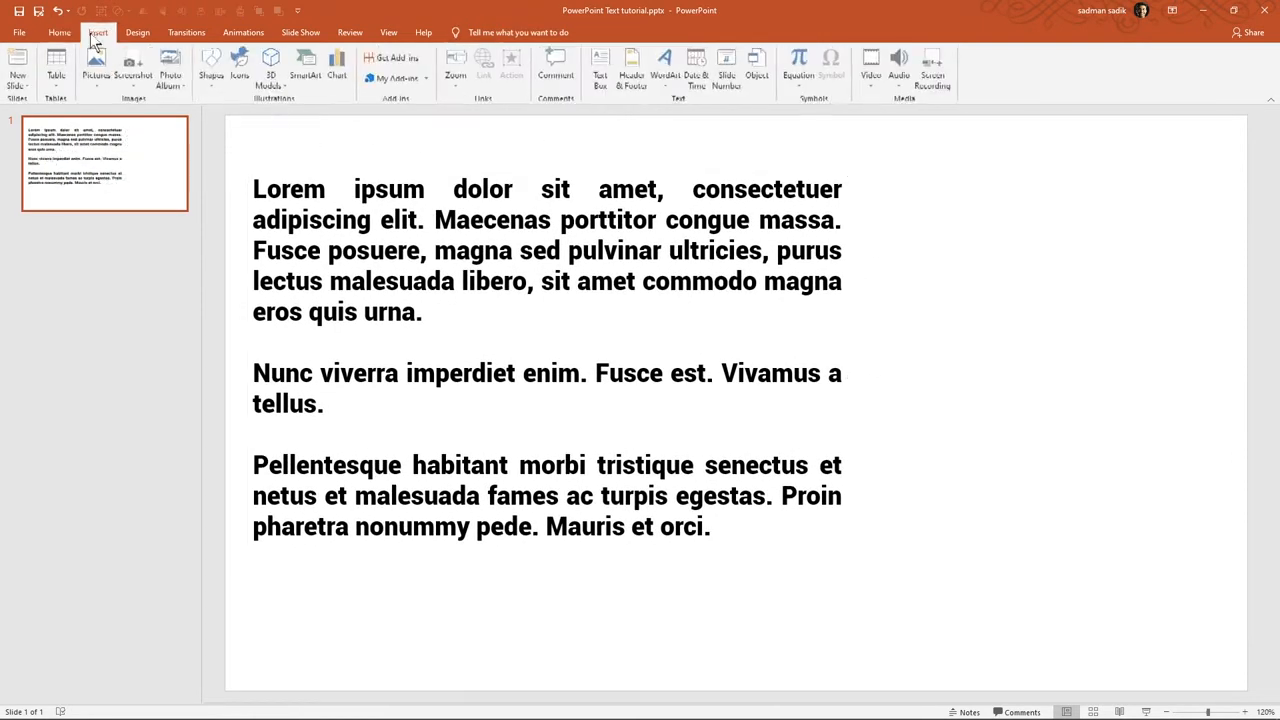
{"action": "left_click", "coordinate": [211, 77]}
{"action": "left_click", "coordinate": [212, 186]}
{"action": "left_click_drag", "start_coordinate": [890, 174], "coordinate": [1189, 639]}
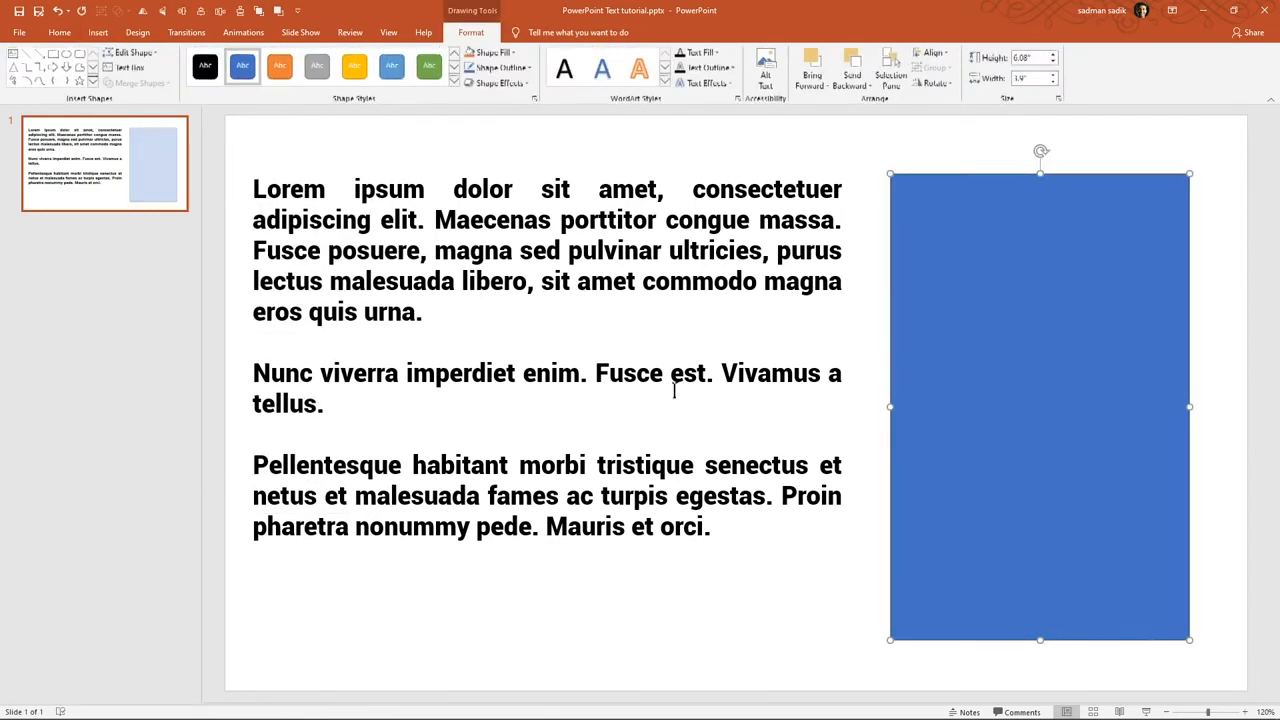
Copy all the sample text from the text box
{"action": "left_click", "coordinate": [326, 222]}
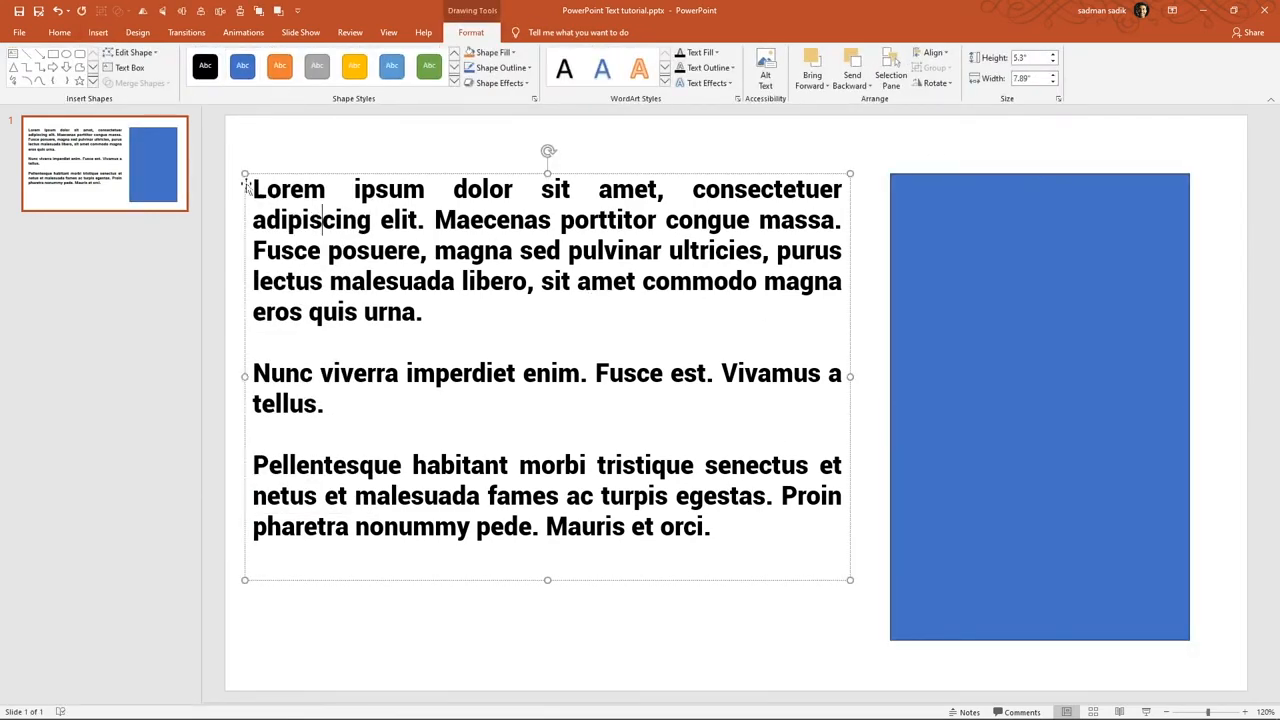
{"action": "key", "text": "ctrl+a"}
{"action": "key", "text": "ctrl+c"}
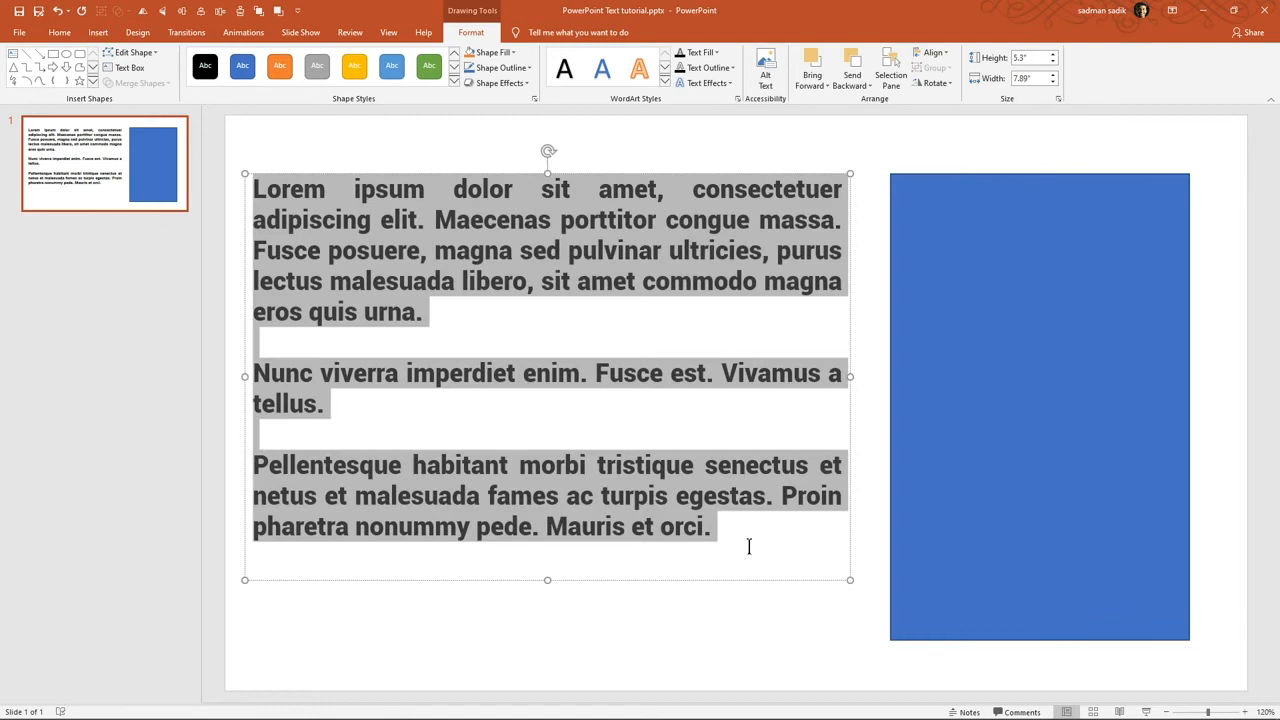
{"action": "right_click", "coordinate": [701, 487]}
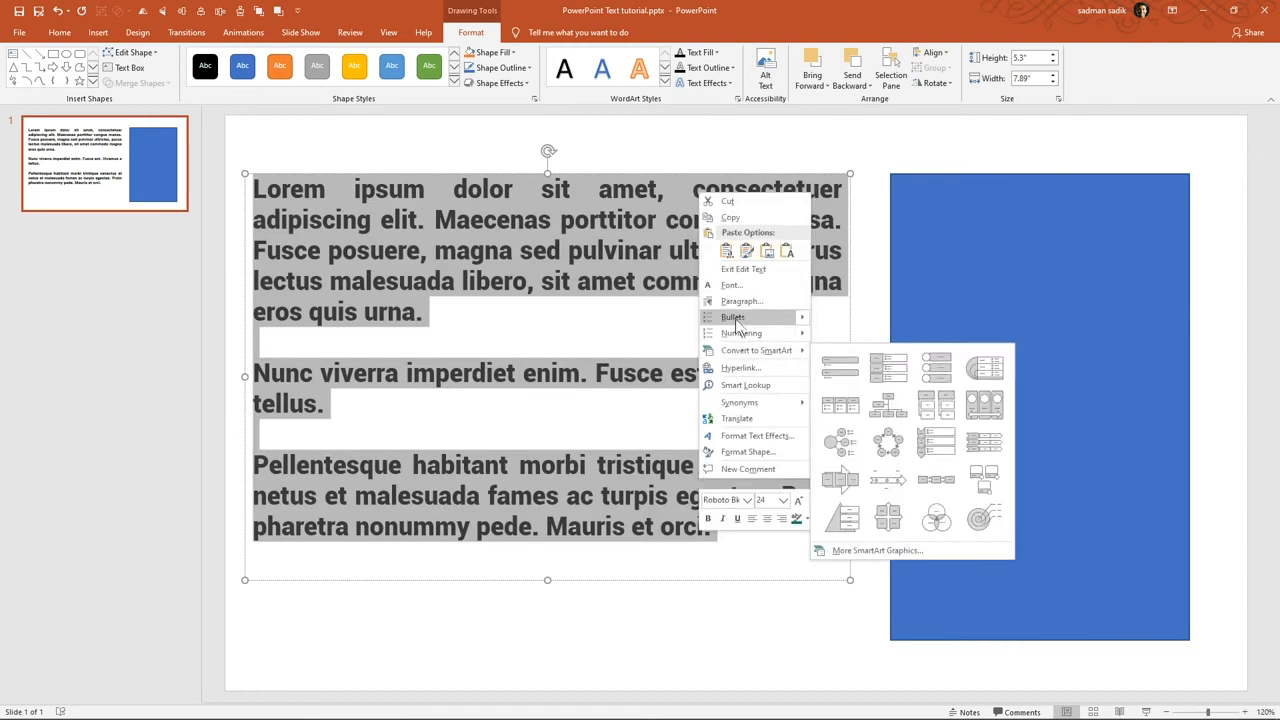
{"action": "key", "text": "Escape"}
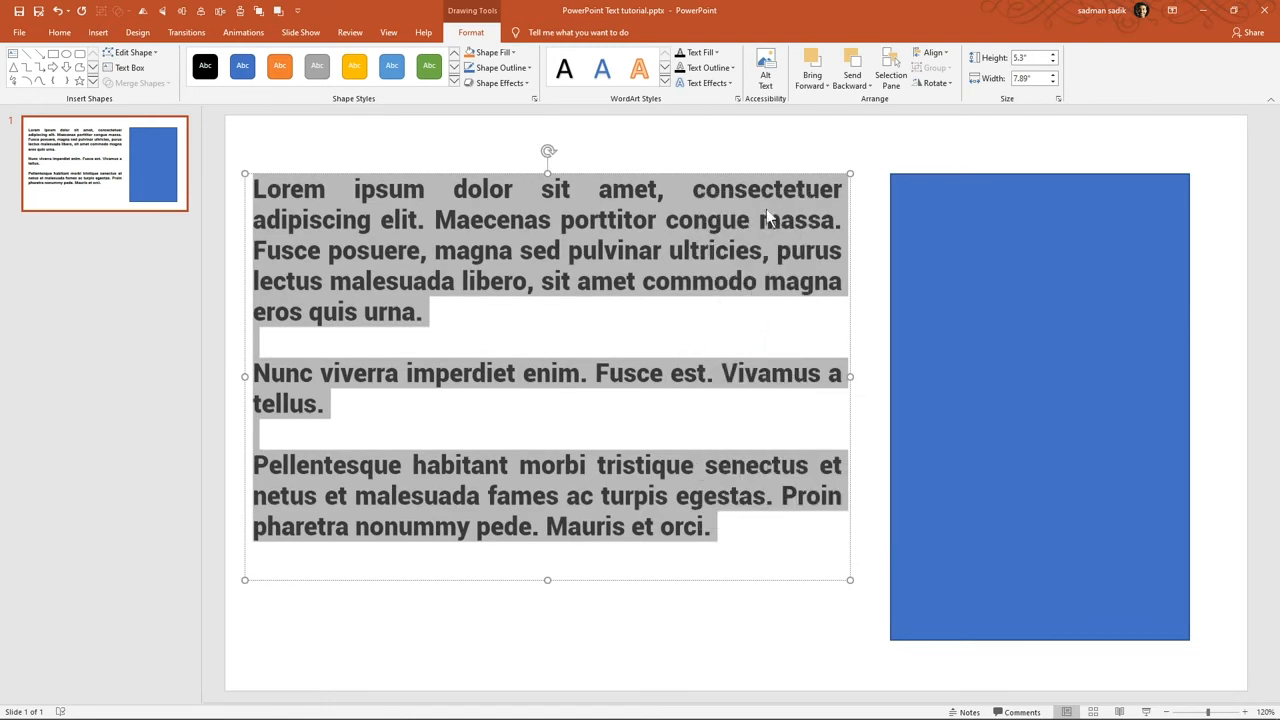
Paste the copied text into the blue rectangle and widen the rectangle to about 4.3"
{"action": "left_click", "coordinate": [900, 165]}
{"action": "left_click", "coordinate": [1055, 393]}
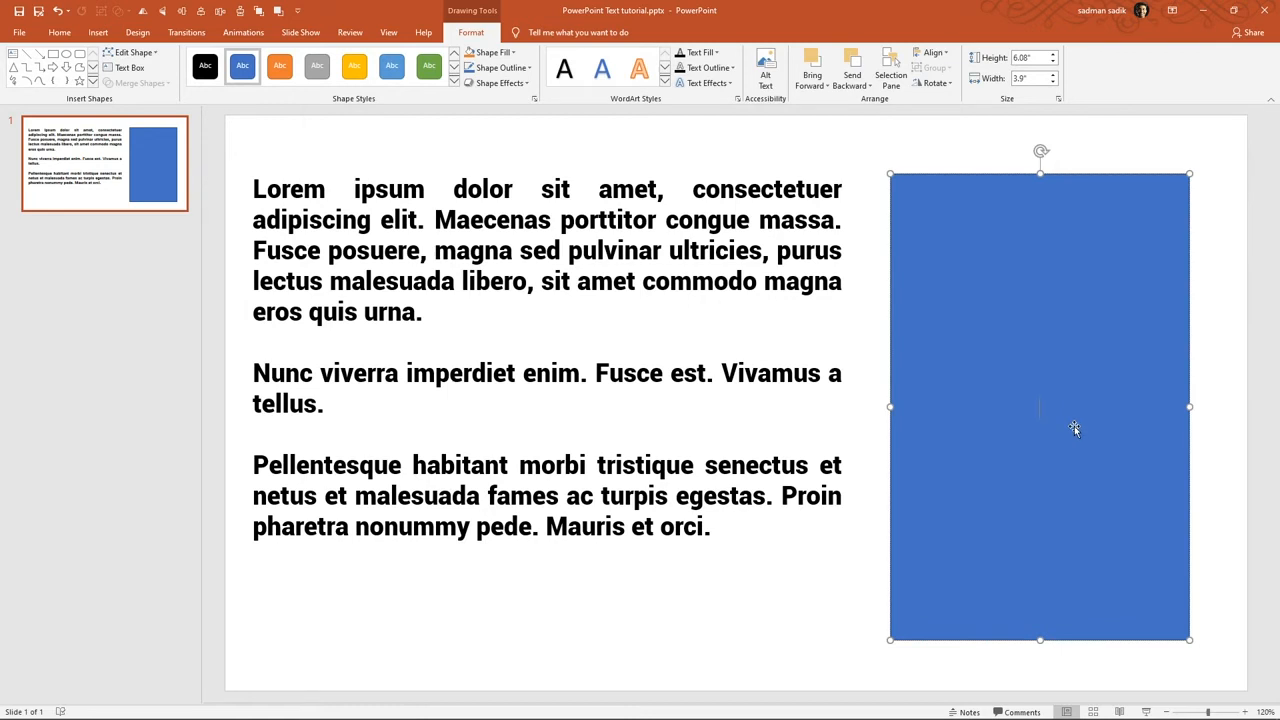
{"action": "key", "text": "ctrl+v"}
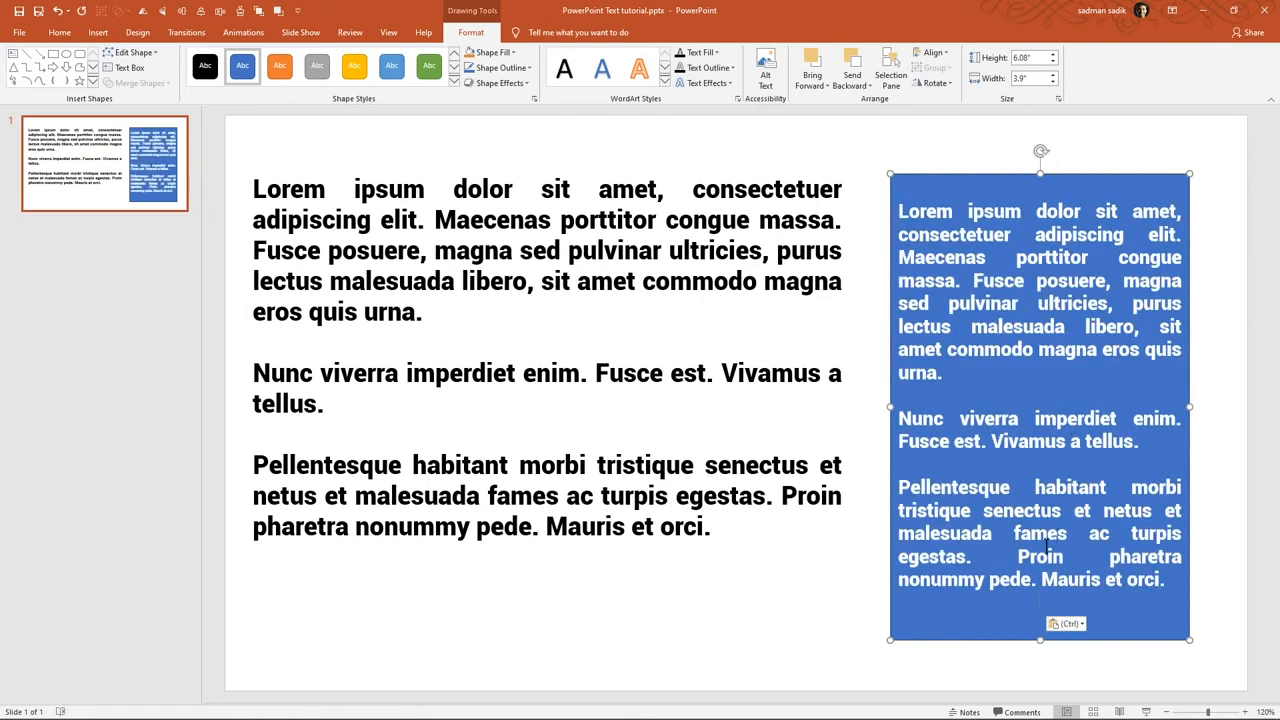
{"action": "left_click_drag", "start_coordinate": [889, 410], "coordinate": [858, 409]}
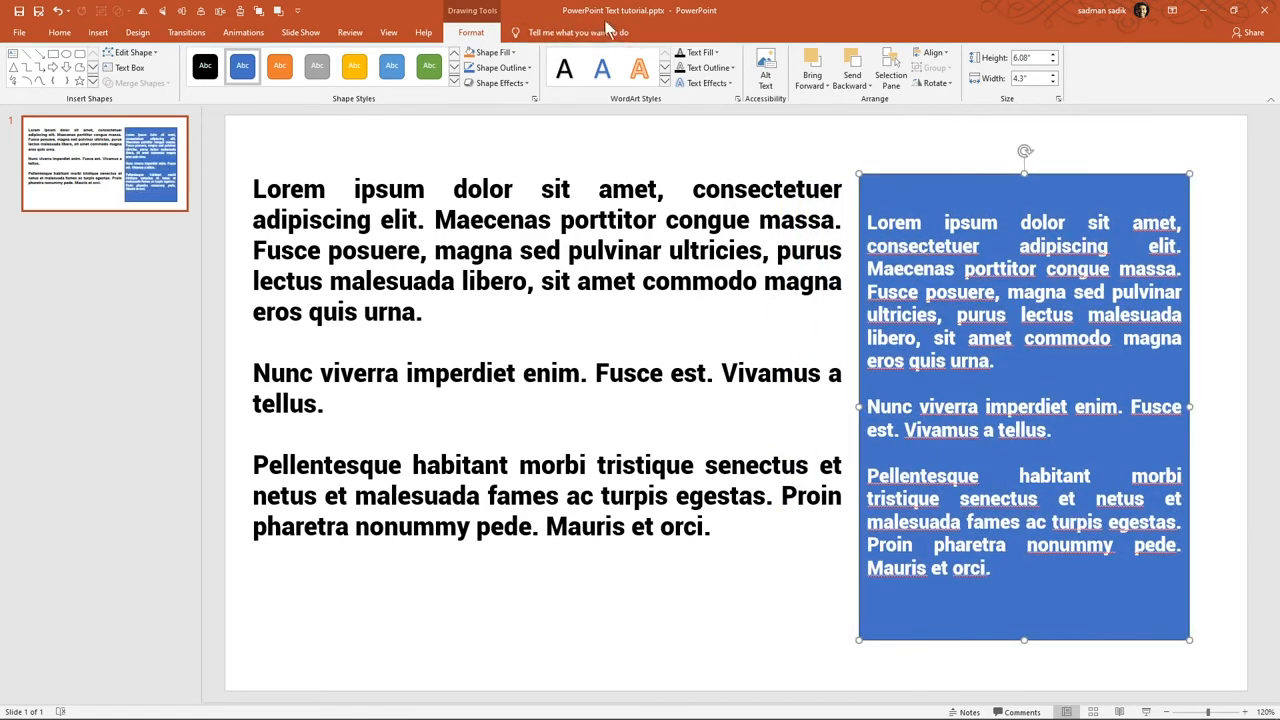
Align the rectangle's text vertically to the top, and switch the alignment to the bottom
{"action": "left_click", "coordinate": [57, 32]}
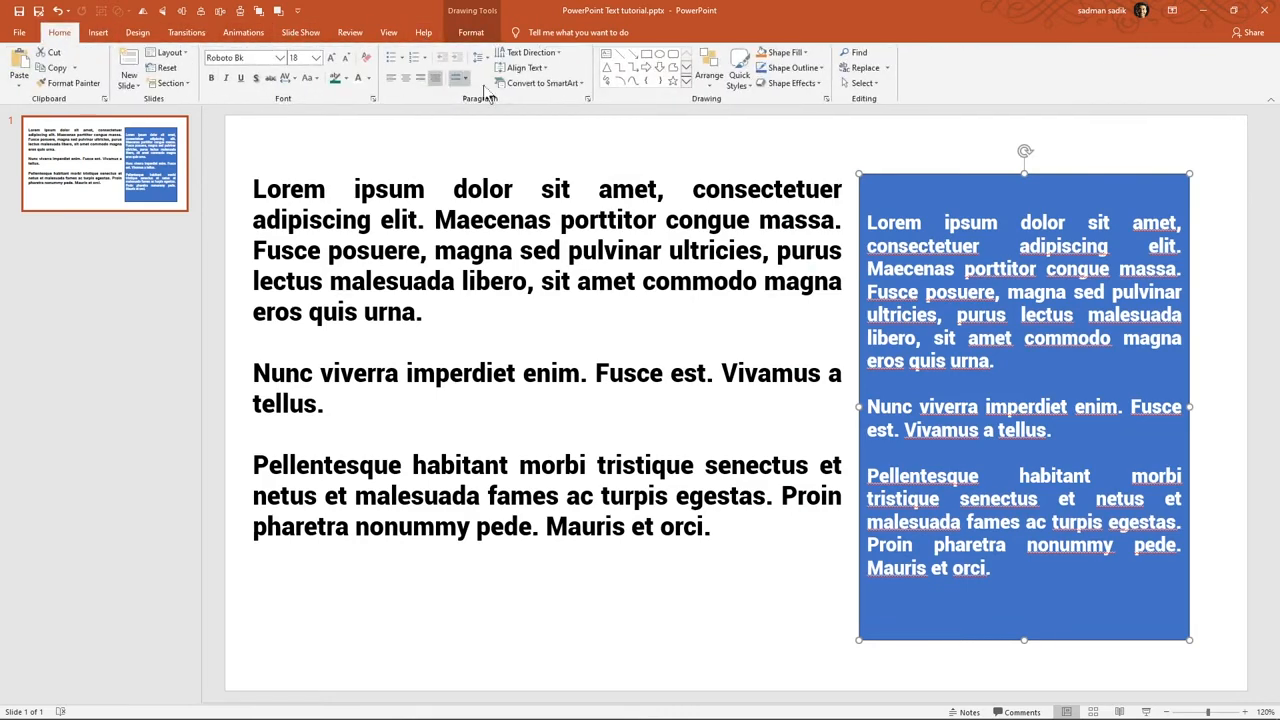
{"action": "left_click", "coordinate": [521, 67]}
{"action": "left_click", "coordinate": [545, 96]}
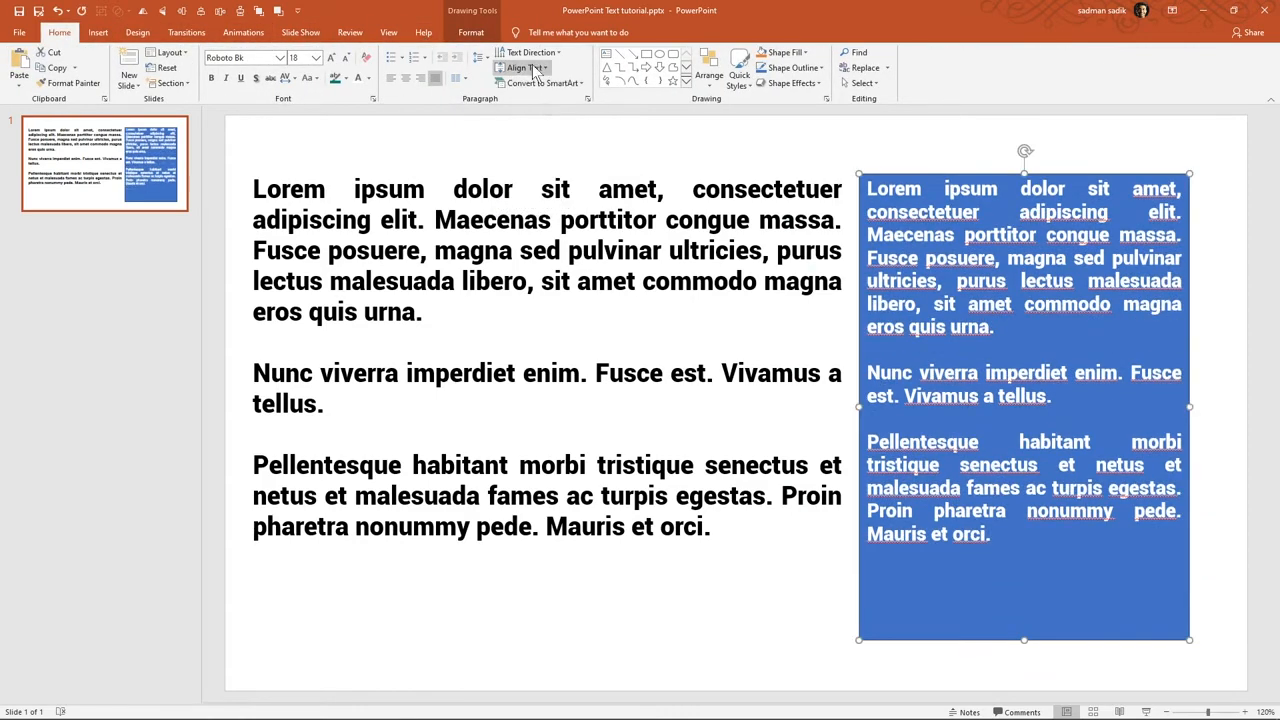
{"action": "left_click", "coordinate": [535, 68]}
{"action": "left_click", "coordinate": [552, 178]}
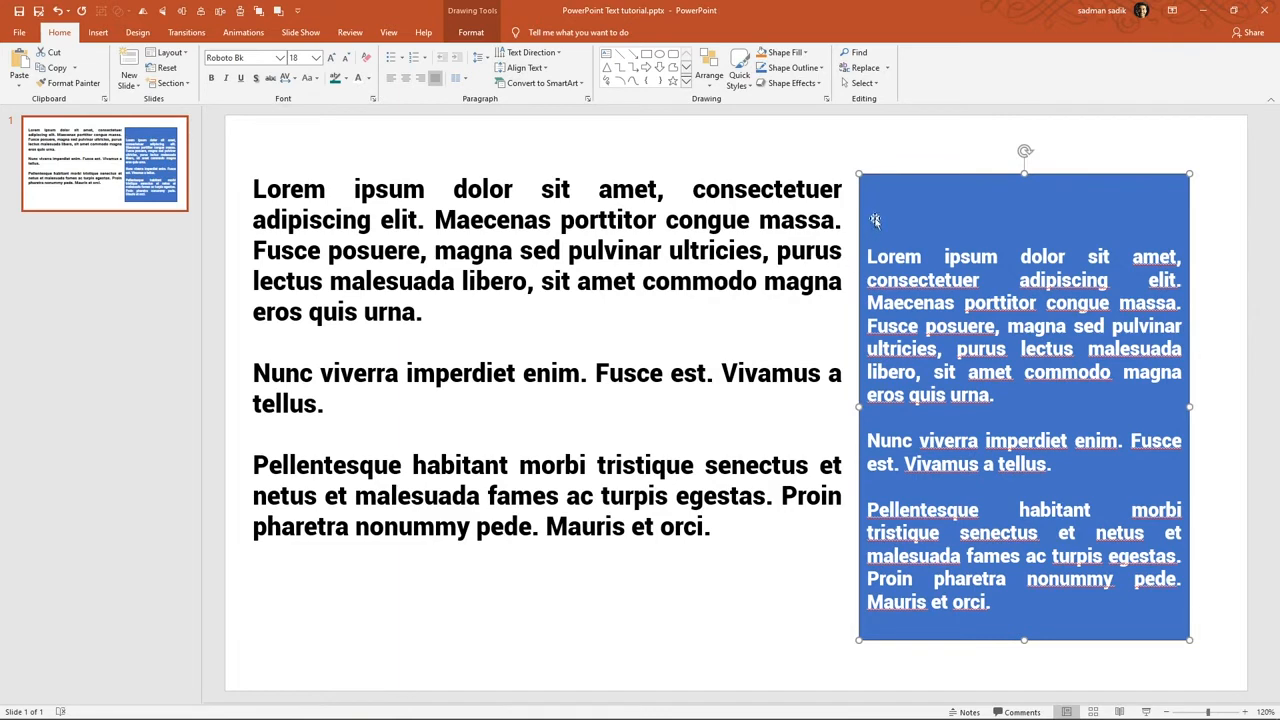
Delete the blue rectangle and leave the text box deselected
{"action": "key", "text": "Delete"}
{"action": "left_click", "coordinate": [786, 189]}
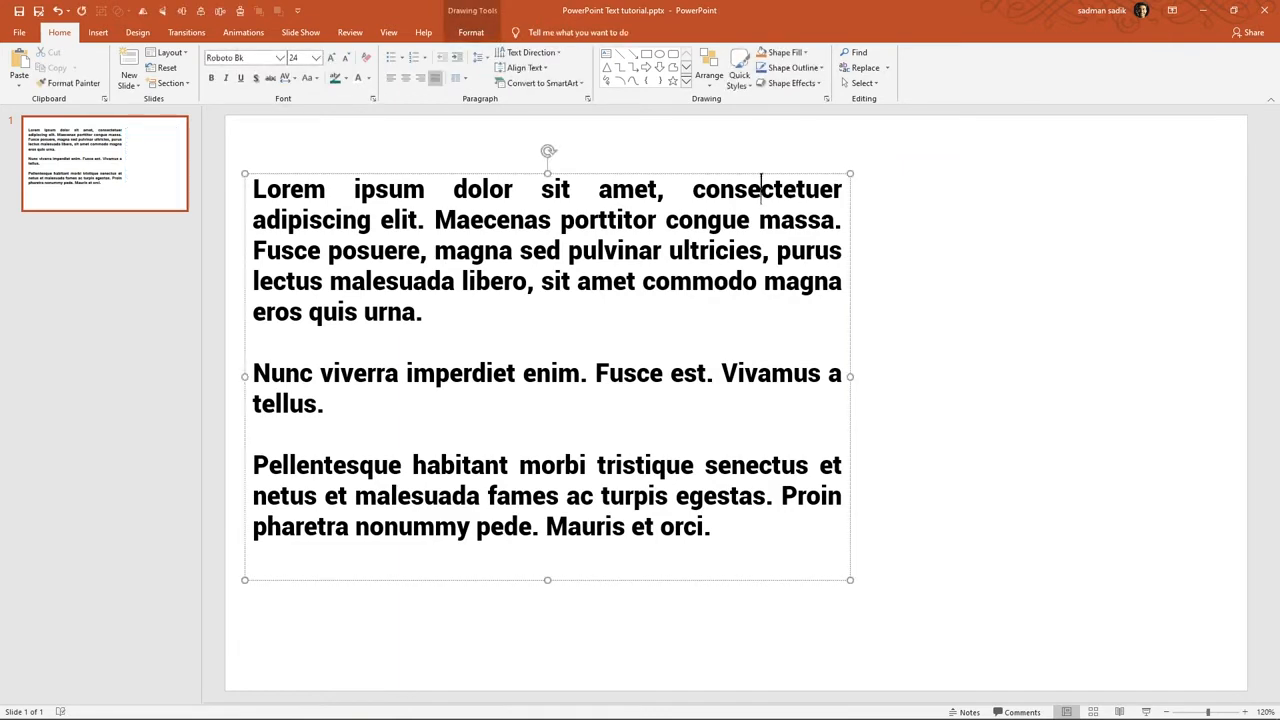
{"action": "left_click", "coordinate": [885, 175]}
Draw a circle about 4.04" in diameter to the right of the text box
{"action": "left_click", "coordinate": [98, 32]}
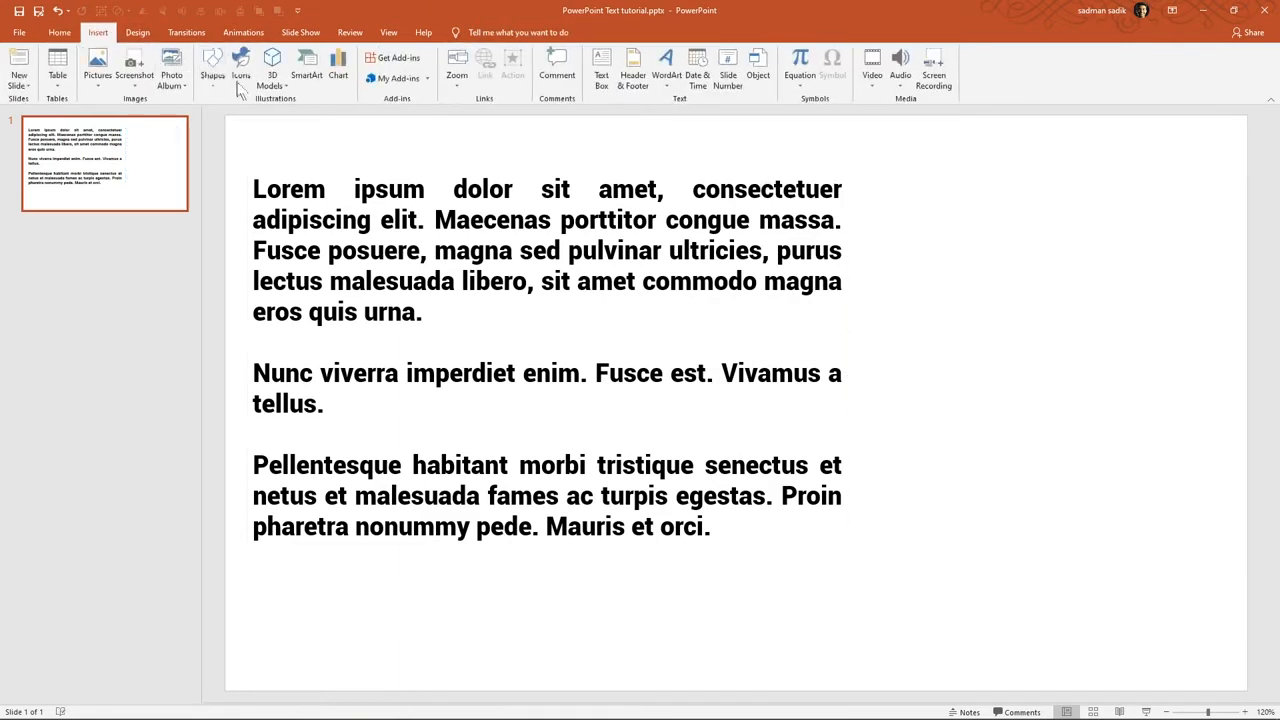
{"action": "left_click", "coordinate": [212, 72]}
{"action": "left_click", "coordinate": [220, 209]}
{"action": "left_click_drag", "start_coordinate": [900, 214], "coordinate": [1134, 524]}
Paste the copied text into the circle, reduce its font size until it fits inside, and deselect the circle
{"action": "key", "text": "ctrl+v"}
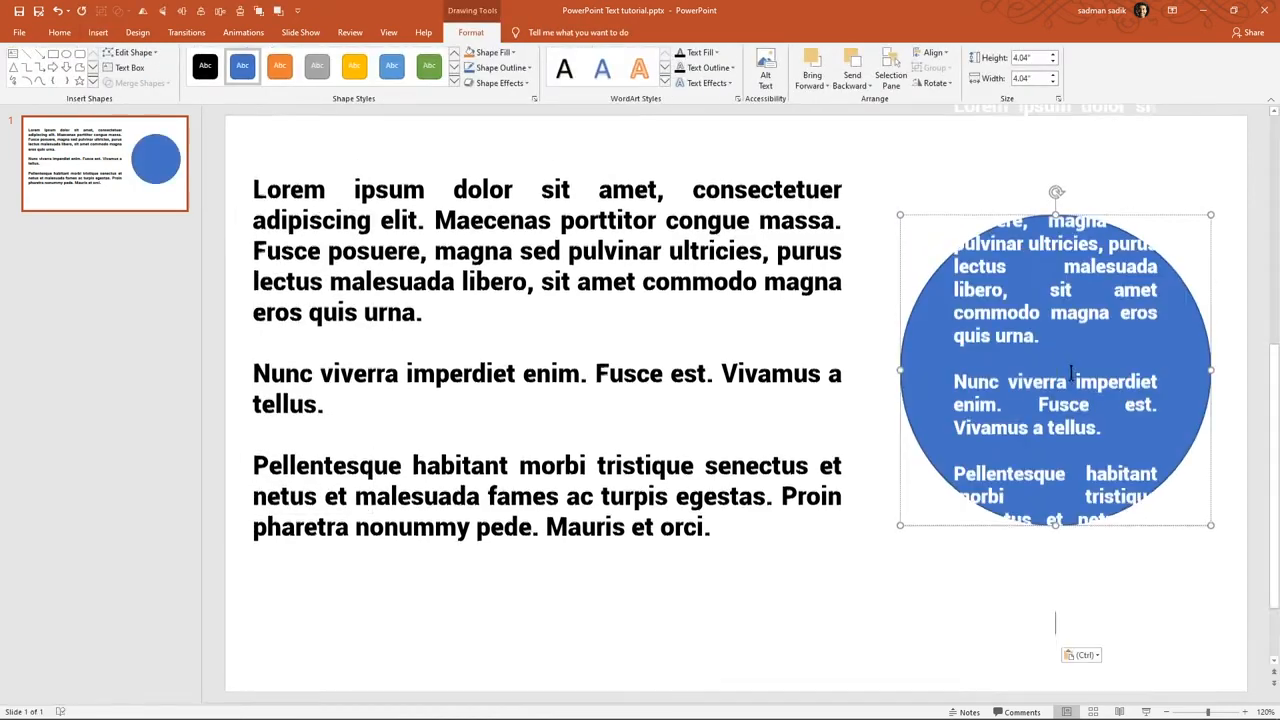
{"action": "key", "text": "ctrl+a"}
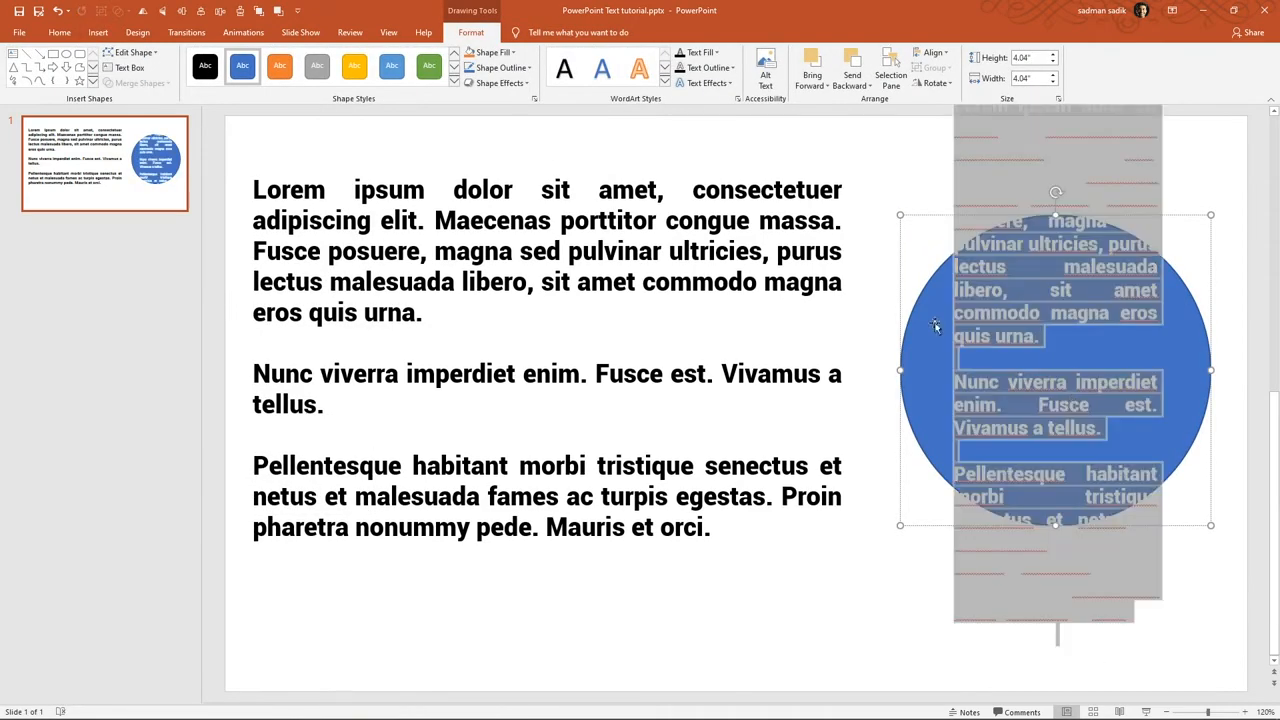
{"action": "left_click", "coordinate": [59, 32]}
{"action": "left_click", "coordinate": [345, 60]}
{"action": "left_click", "coordinate": [345, 60]}
{"action": "left_click", "coordinate": [345, 60]}
{"action": "left_click", "coordinate": [345, 60]}
{"action": "left_click", "coordinate": [345, 60]}
{"action": "left_click", "coordinate": [1095, 598]}
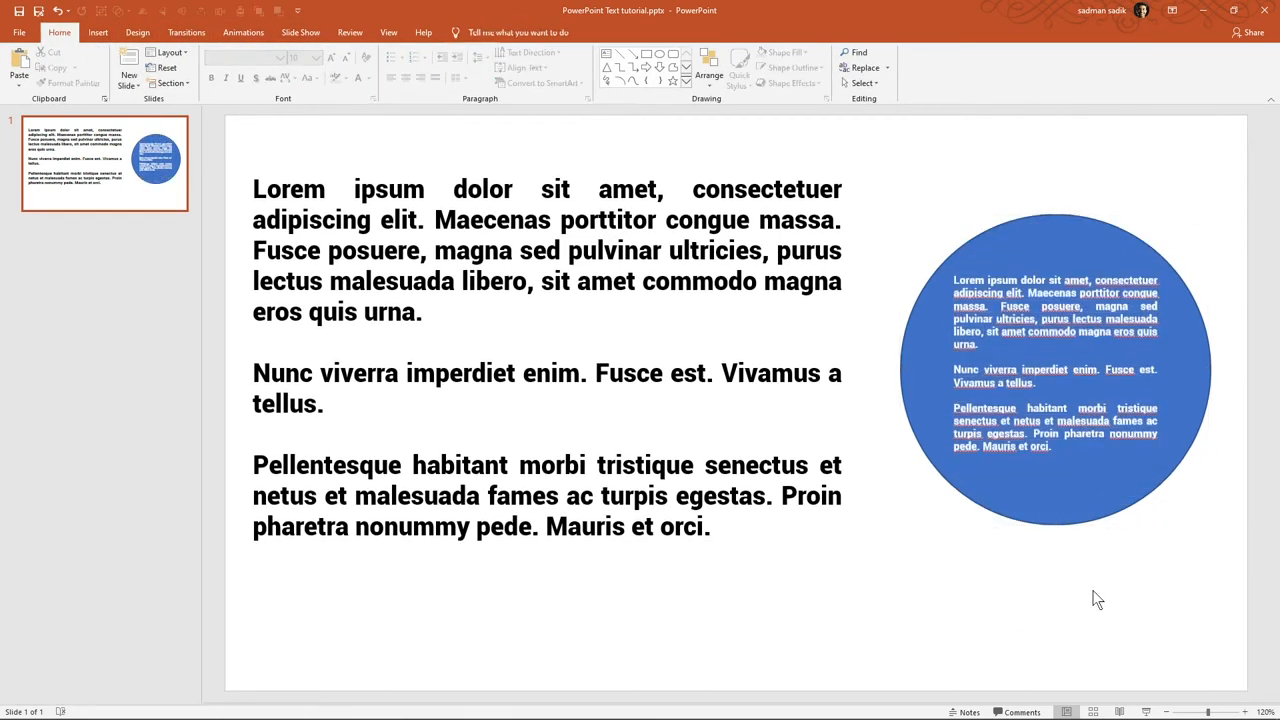